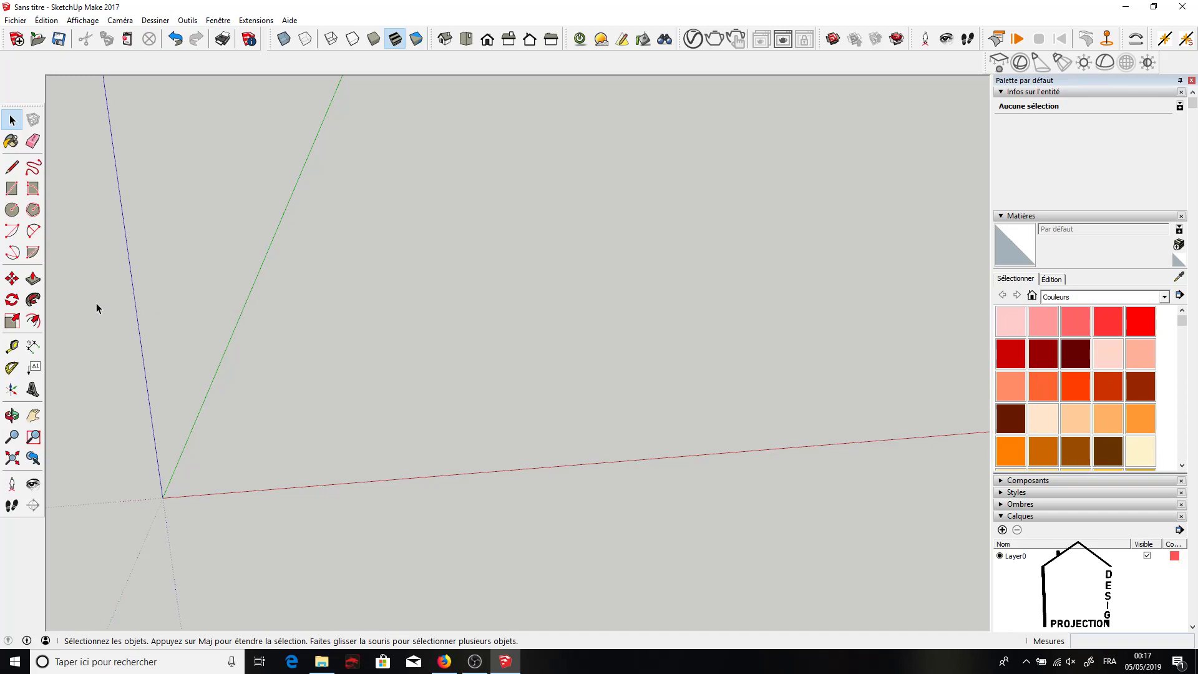
# Step: Draw a three-point rectangle about 72.7 × 78.7 cm flat on the ground near the origin
pyautogui.click(33, 188)
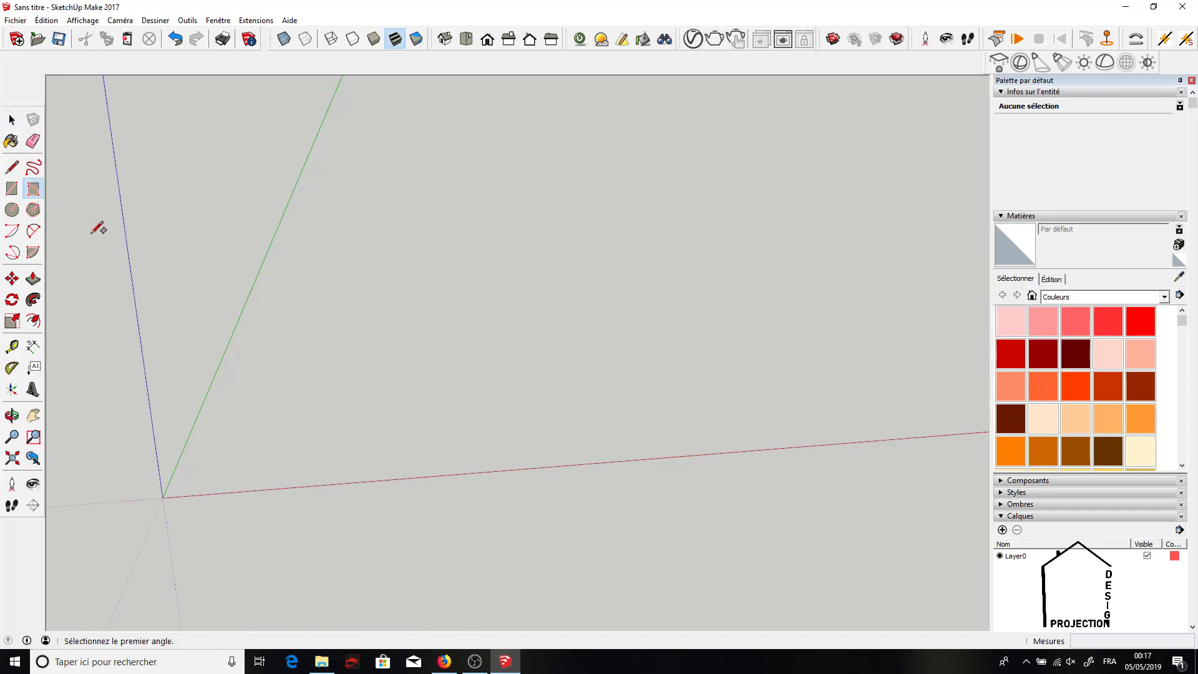
pyautogui.click(253, 462)
pyautogui.click(262, 417)
pyautogui.click(382, 409)
# Step: Draw a circle with a radius of about 40 cm on the ground beside the rectangle
pyautogui.press('c')
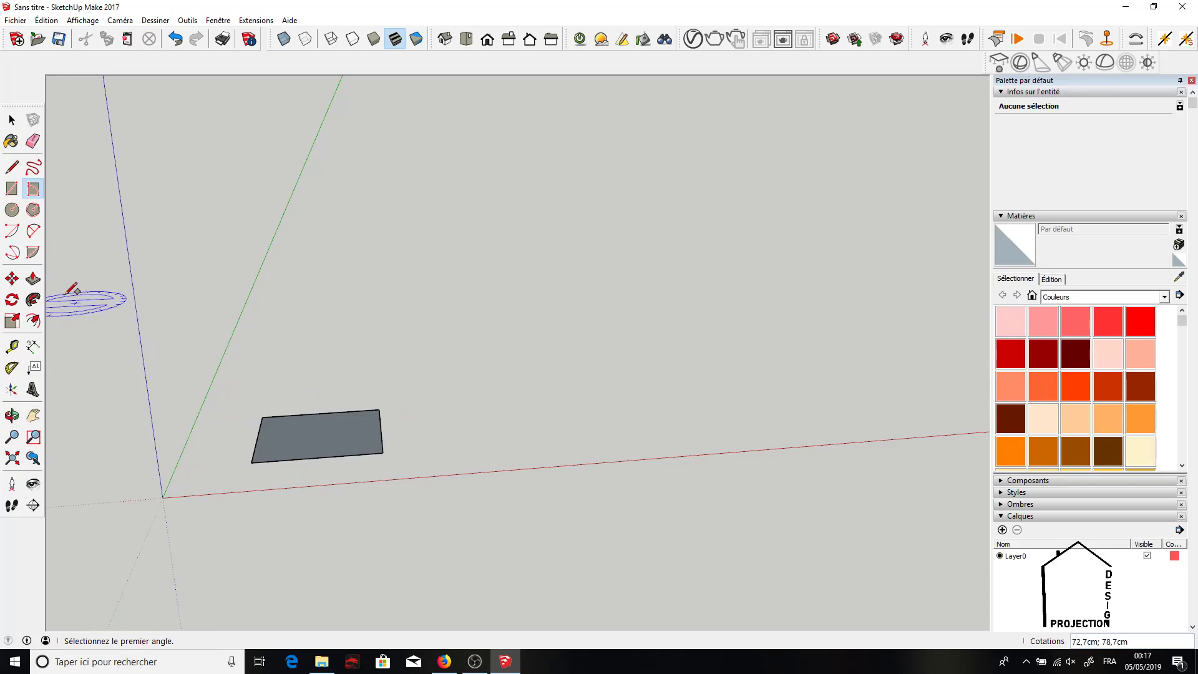
pyautogui.click(12, 211)
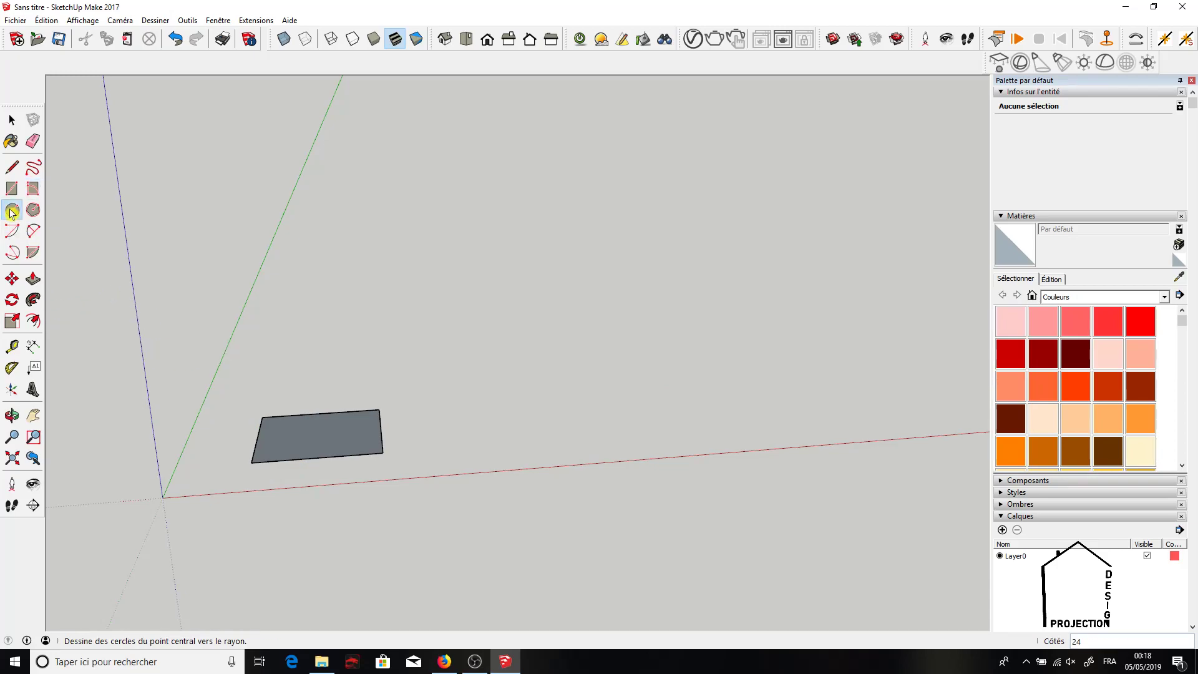
pyautogui.click(471, 409)
pyautogui.click(504, 423)
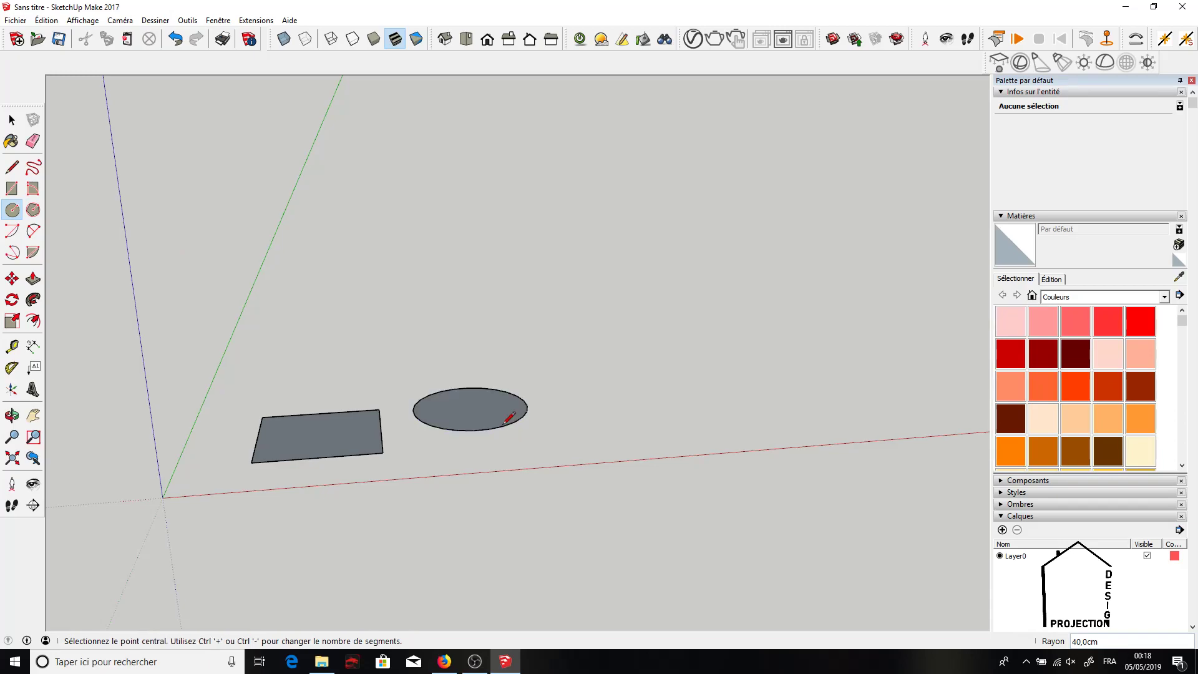
# Step: Draw a closed pie sector of about 65° on the ground beyond the circle
pyautogui.click(33, 252)
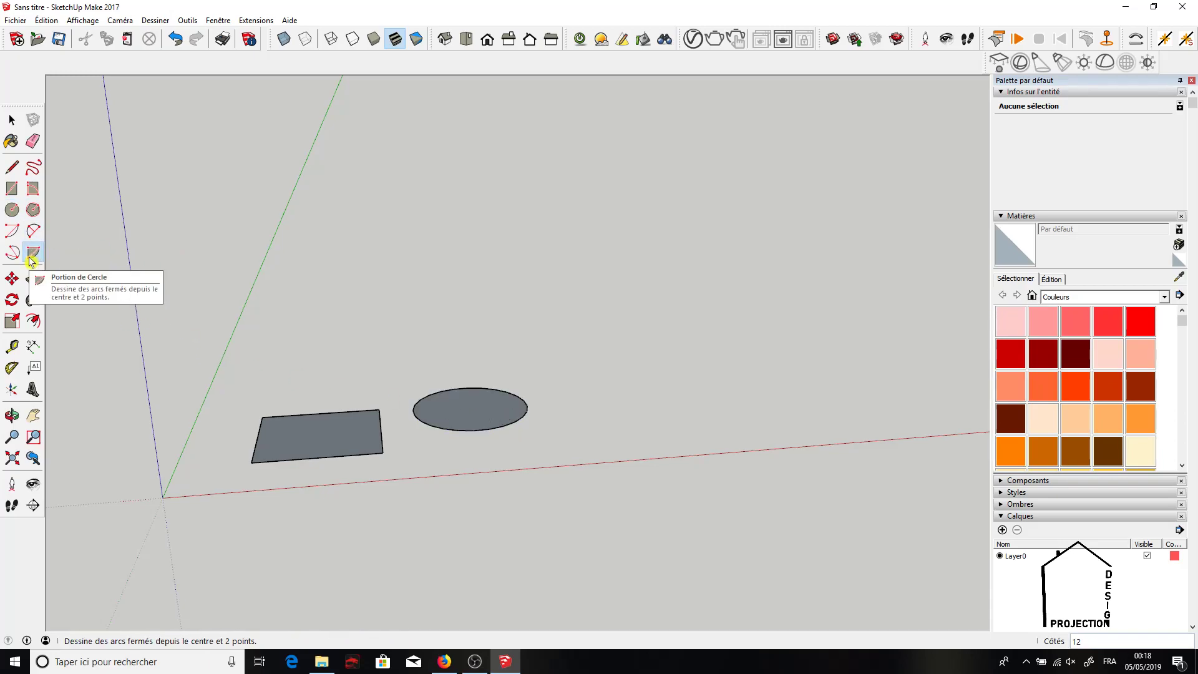
pyautogui.click(657, 426)
pyautogui.click(714, 422)
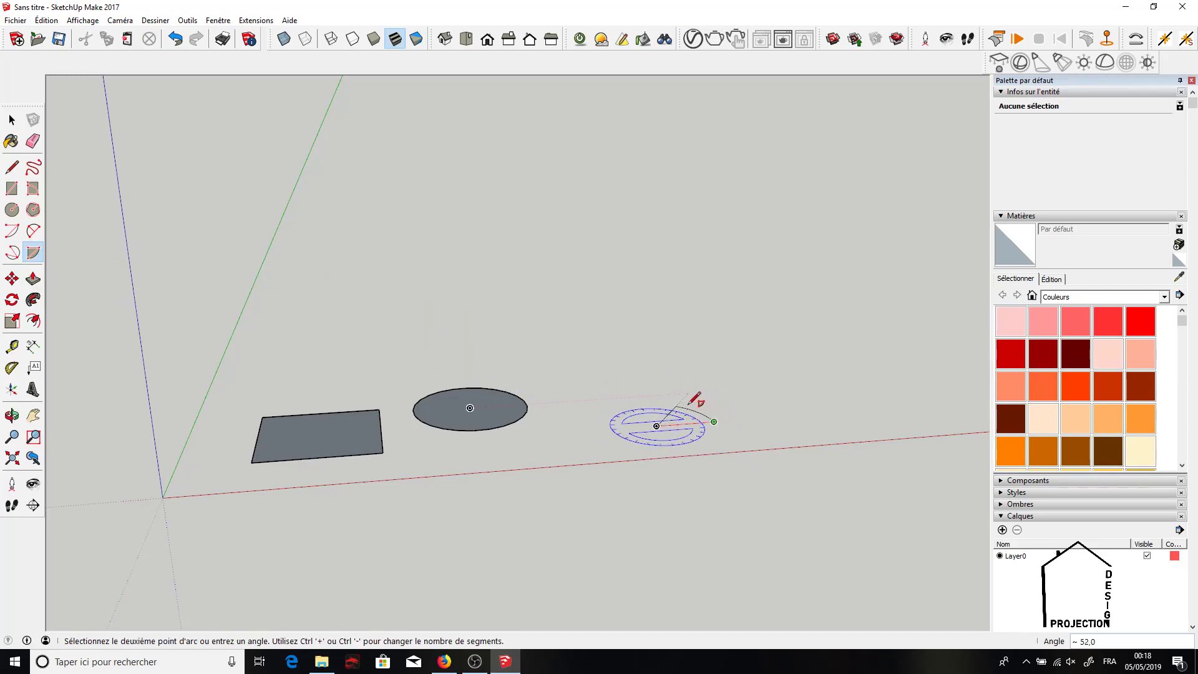
pyautogui.click(658, 395)
# Step: Extrude the rectangle upward about 53.5 cm into a box with Push/Pull
pyautogui.click(12, 415)
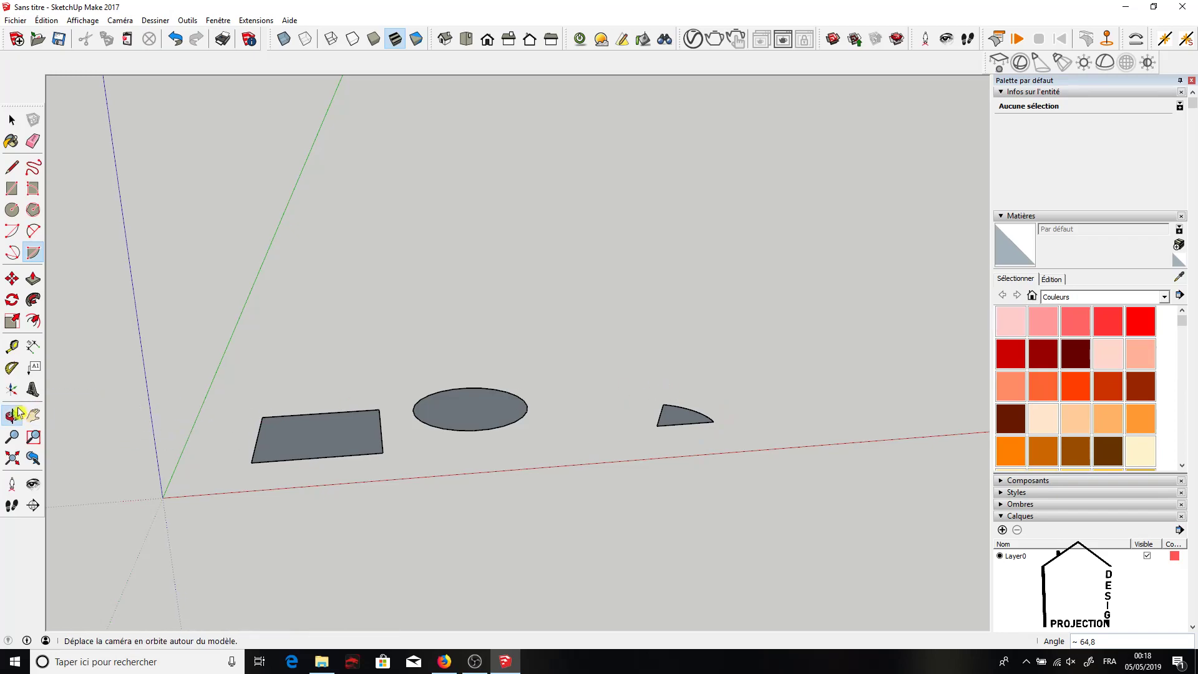
pyautogui.moveTo(303, 393); pyautogui.dragTo(267, 499)
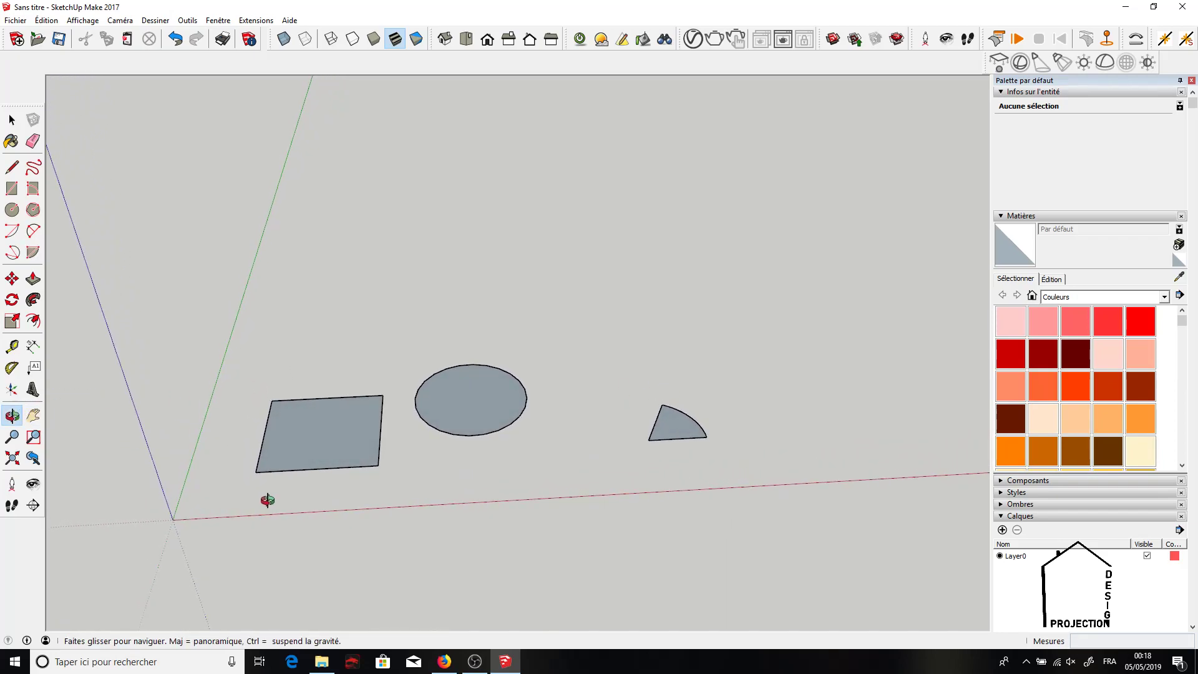
pyautogui.click(33, 415)
pyautogui.moveTo(248, 376); pyautogui.dragTo(326, 380)
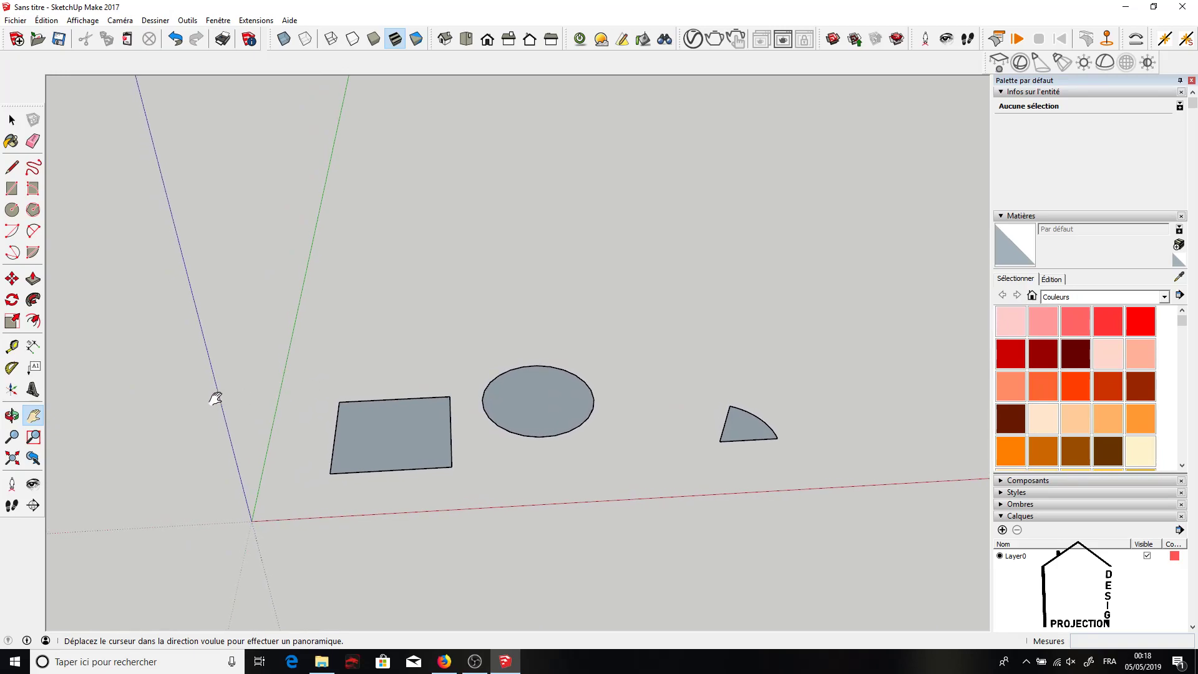
pyautogui.click(33, 279)
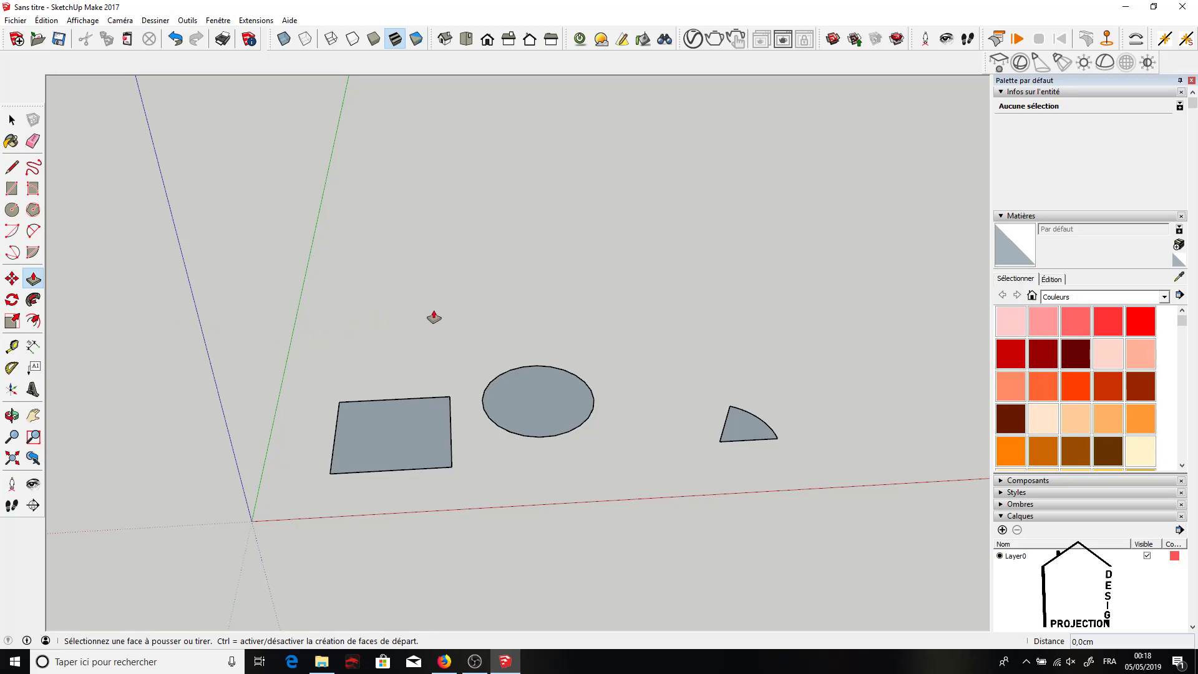
pyautogui.click(384, 442)
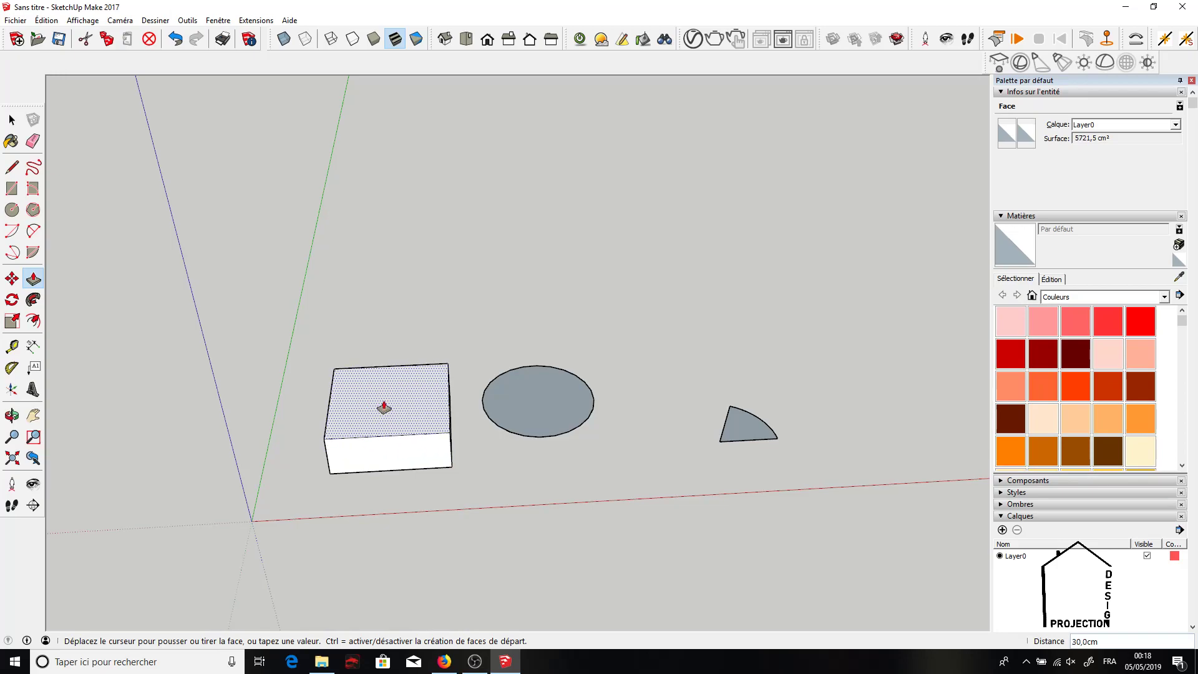
pyautogui.click(380, 378)
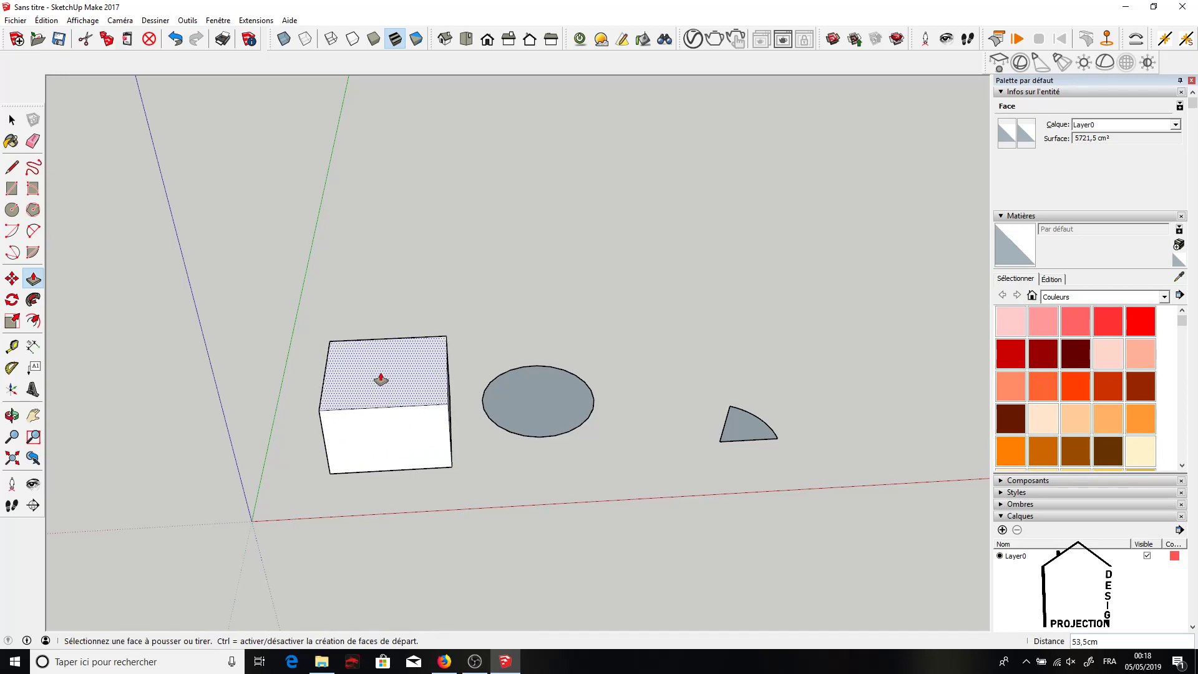
# Step: Push the circle downward into a cylinder and pull the pie sector up about 46.8 cm
pyautogui.click(537, 413)
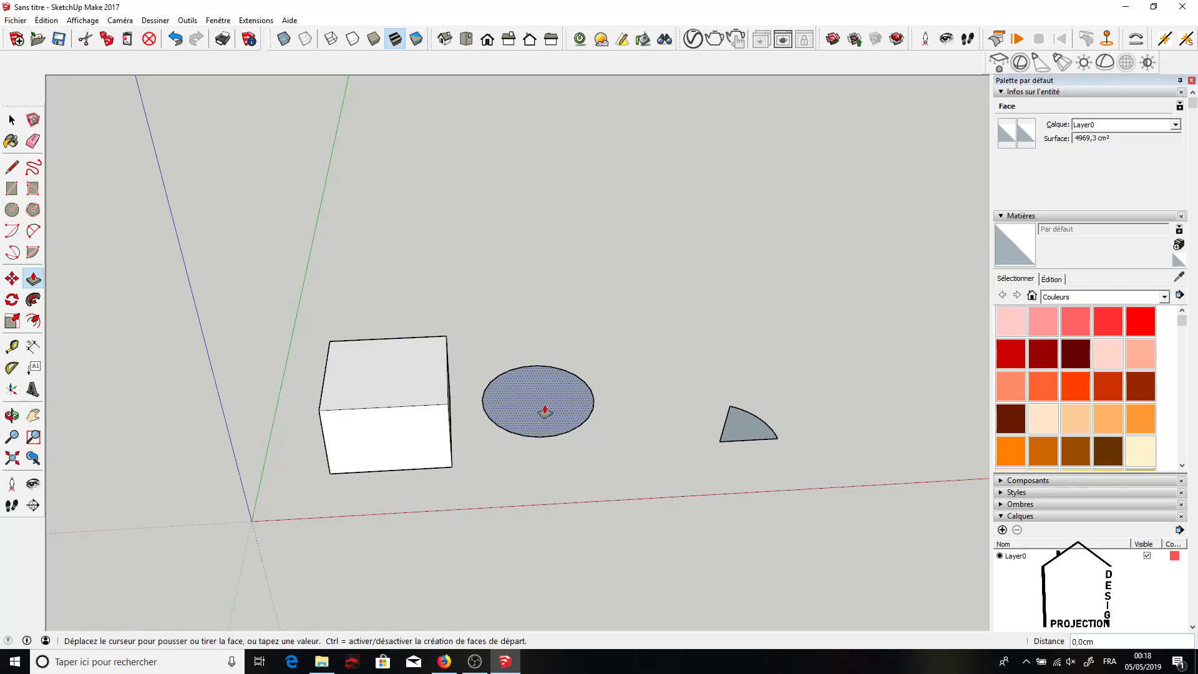
pyautogui.click(530, 468)
pyautogui.click(731, 430)
pyautogui.click(729, 376)
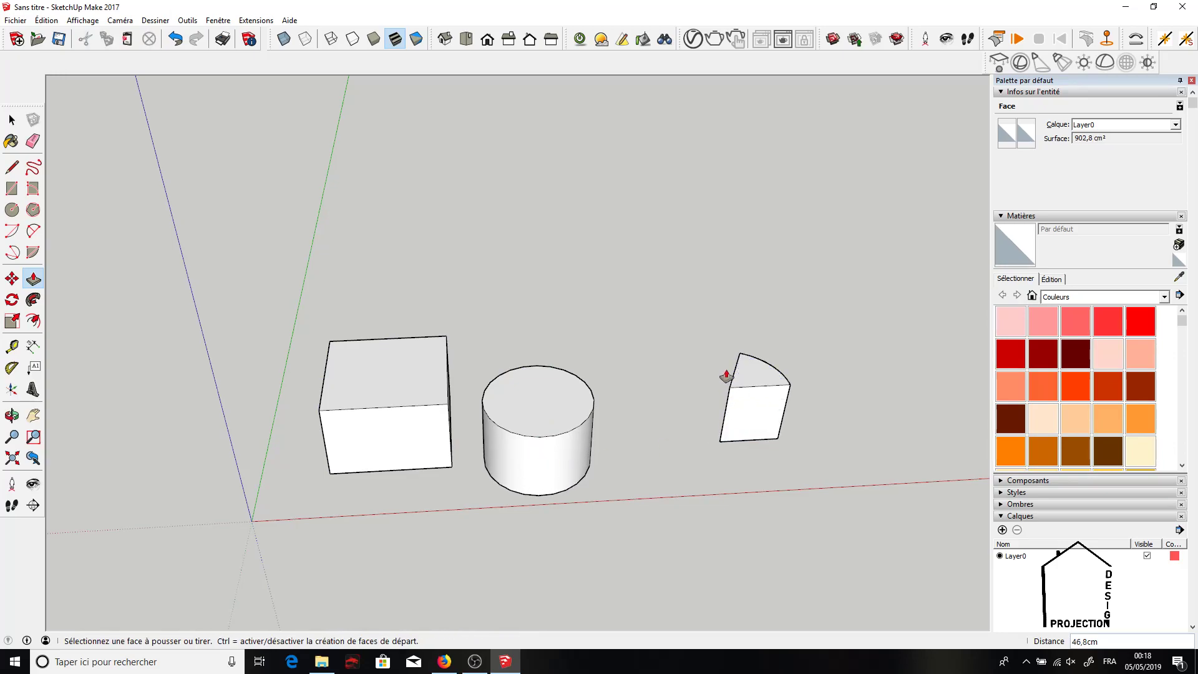
# Step: Draw a closed, self-crossing outline of seven straight edges with the Line tool behind the three solids
pyautogui.click(15, 420)
pyautogui.moveTo(246, 481); pyautogui.dragTo(540, 403)
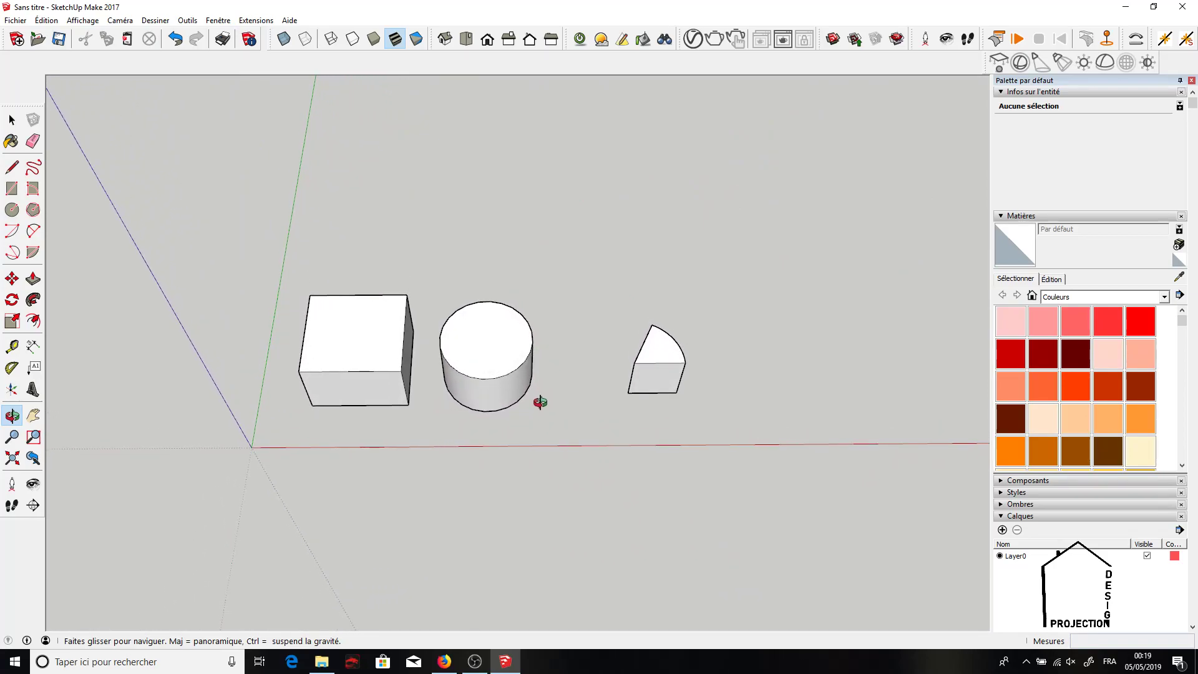
pyautogui.click(11, 167)
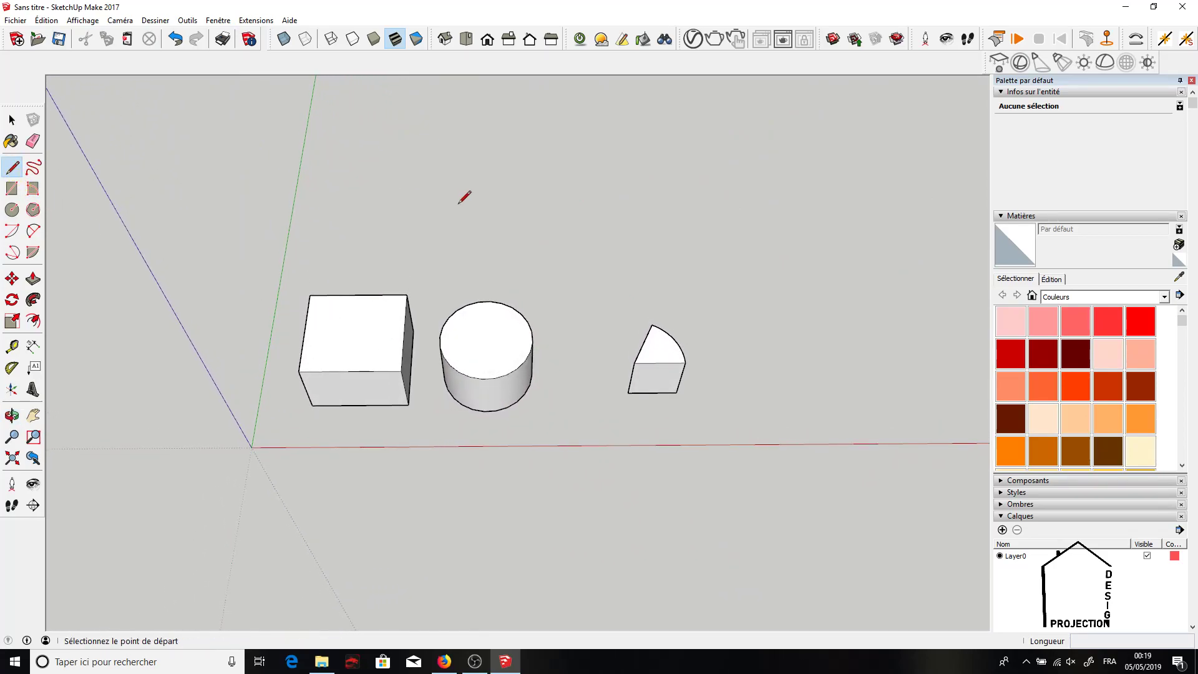
pyautogui.click(530, 235)
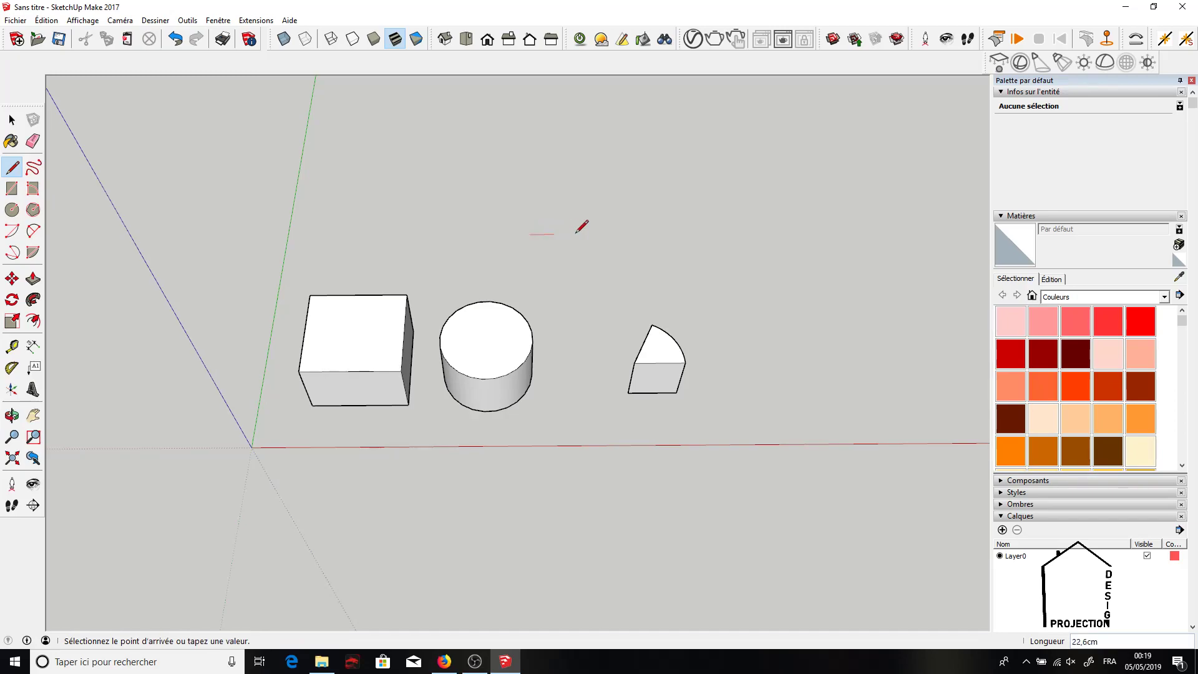
pyautogui.click(644, 223)
pyautogui.click(596, 153)
pyautogui.click(437, 153)
pyautogui.click(511, 187)
pyautogui.click(384, 234)
pyautogui.click(370, 170)
pyautogui.click(530, 234)
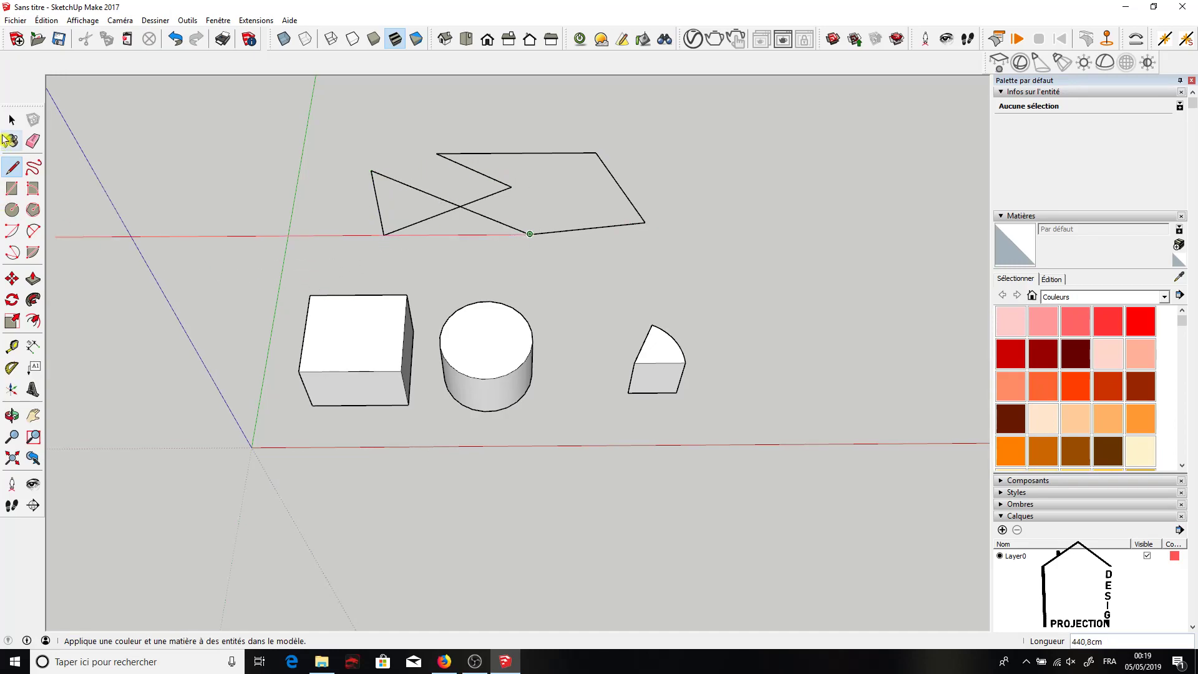
# Step: Try Push/Pull on the crossed outline, and cut its seven edges from the model
pyautogui.click(12, 120)
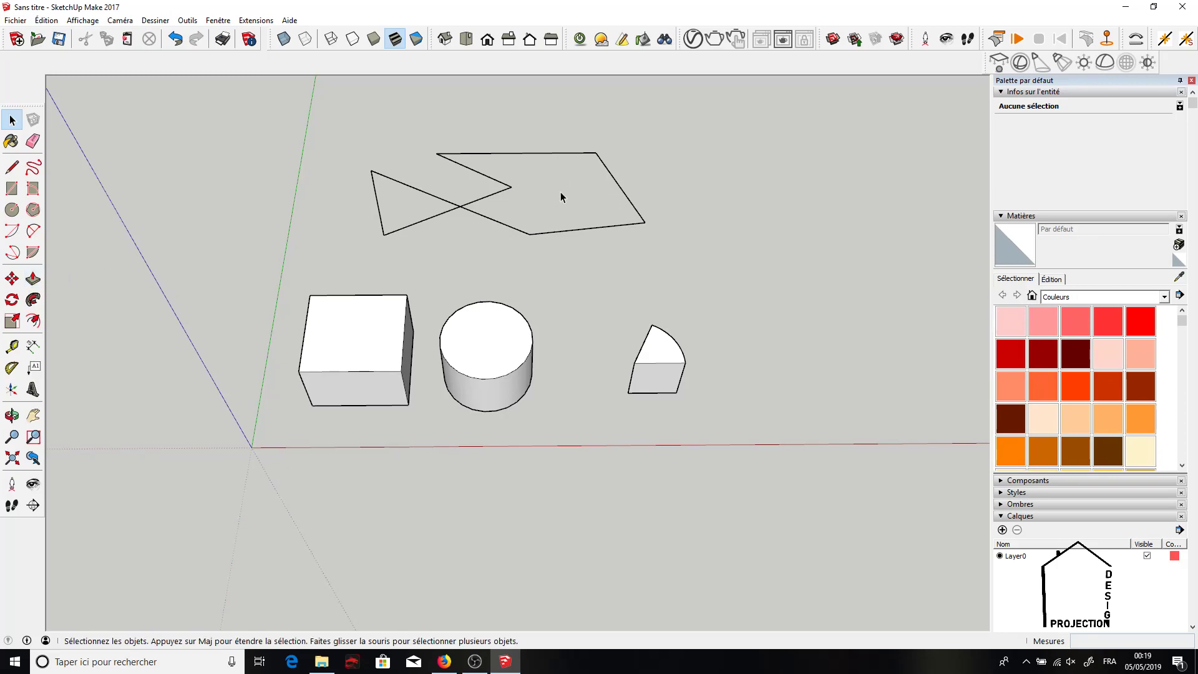
pyautogui.click(33, 278)
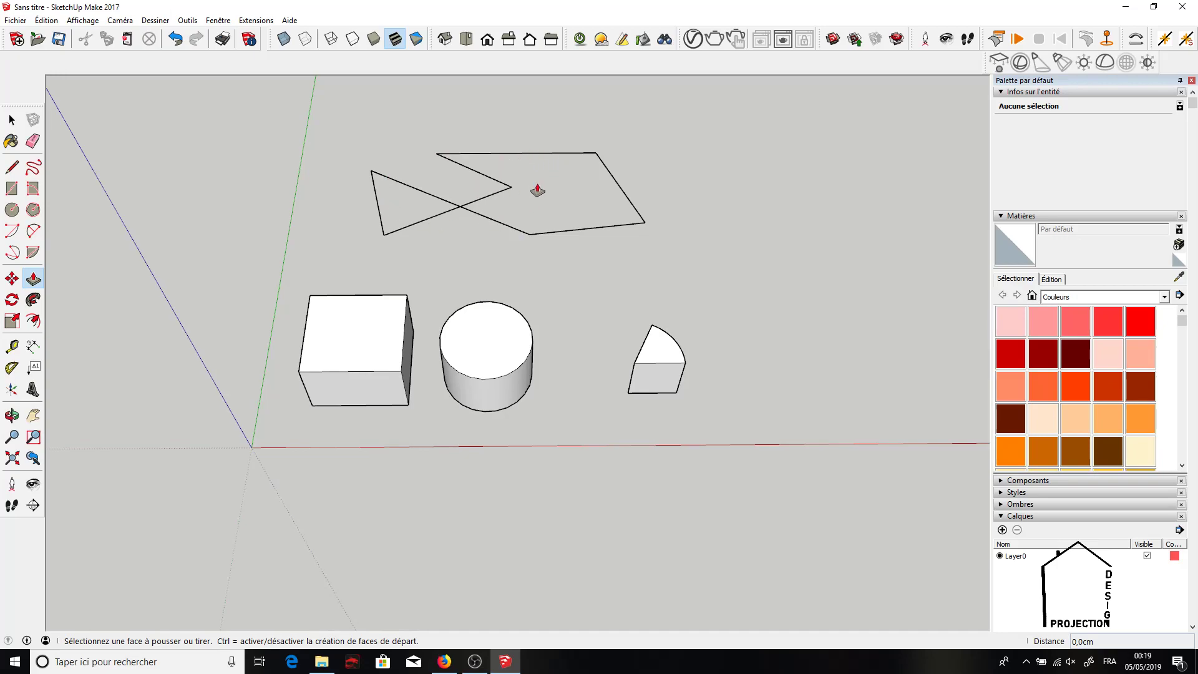
pyautogui.click(12, 120)
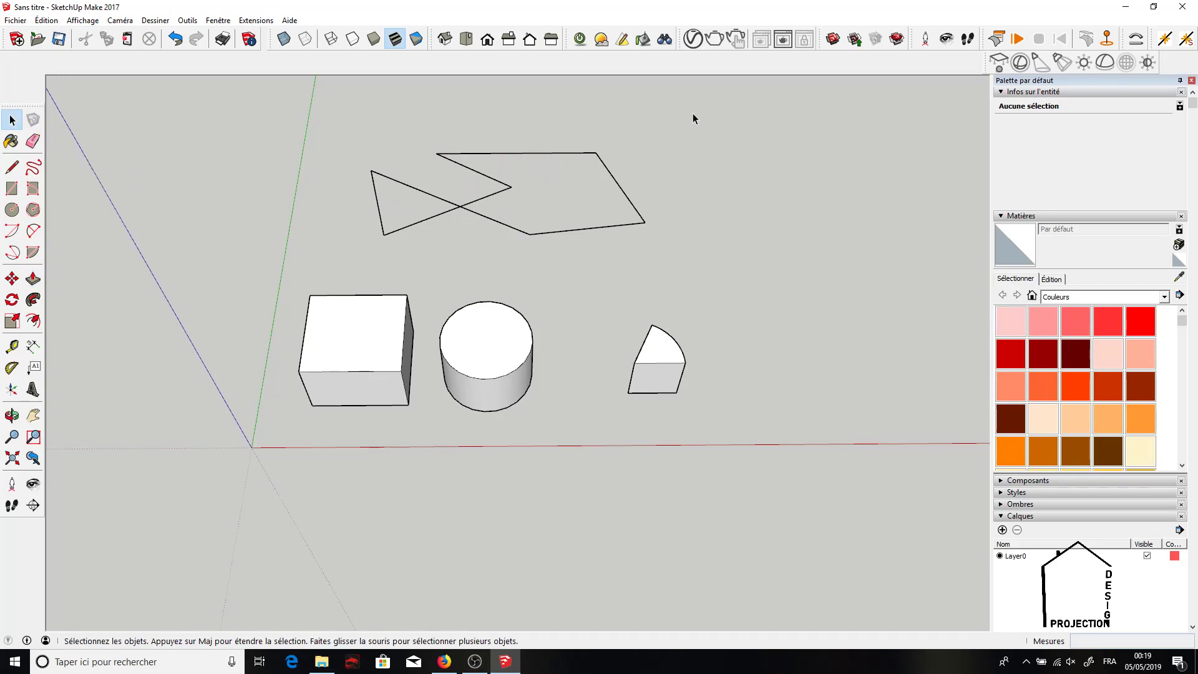
pyautogui.moveTo(343, 258); pyautogui.dragTo(344, 258)
pyautogui.click(85, 38)
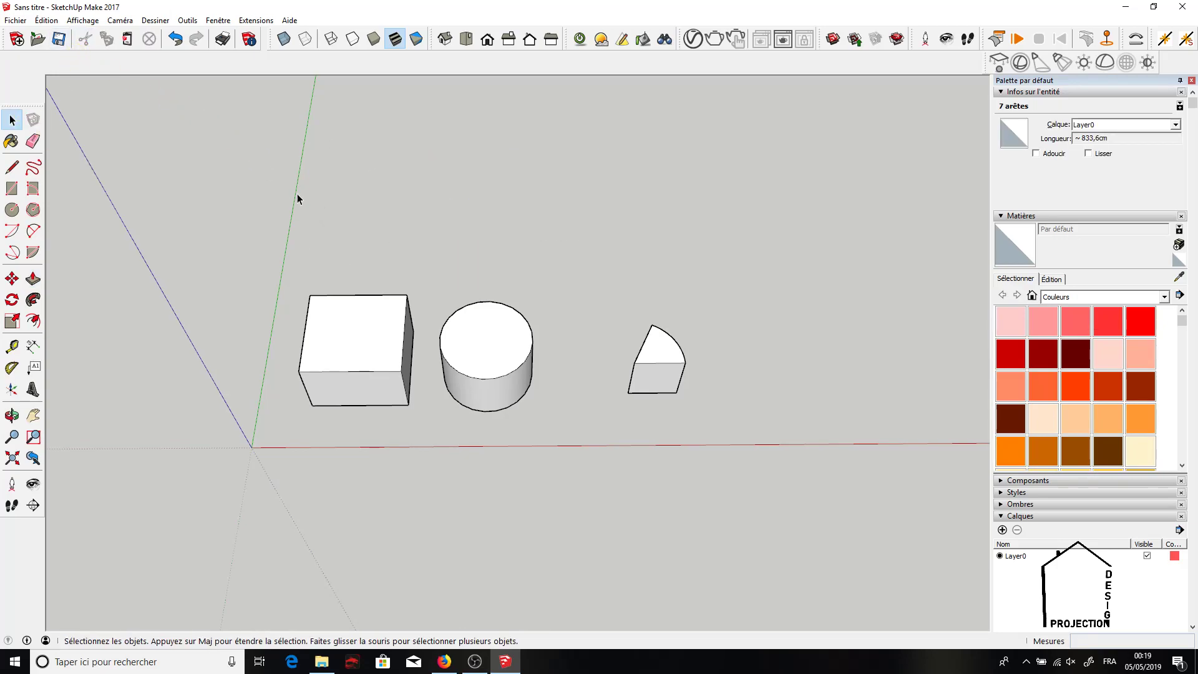
pyautogui.click(33, 188)
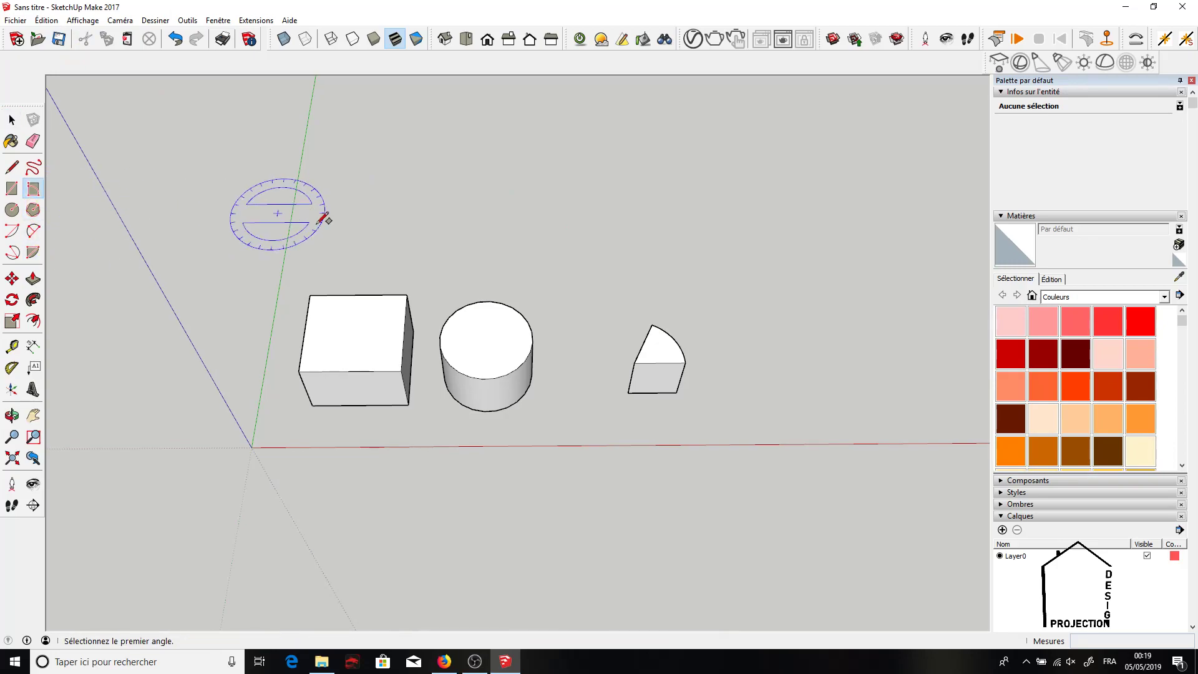
pyautogui.click(418, 249)
pyautogui.click(598, 248)
pyautogui.click(604, 189)
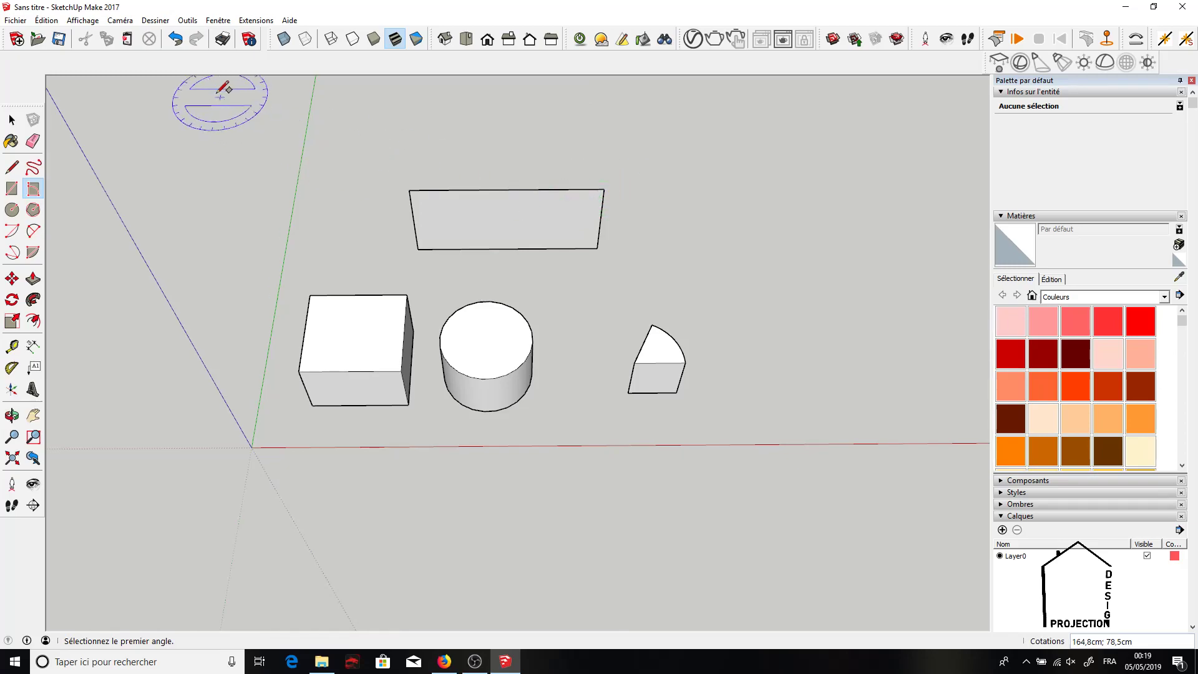
pyautogui.click(175, 39)
# Step: Draw a flat rectangle about 114.4 × 63.9 cm behind the box and extrude it upward by 30 cm
pyautogui.click(344, 253)
pyautogui.click(467, 252)
pyautogui.click(470, 199)
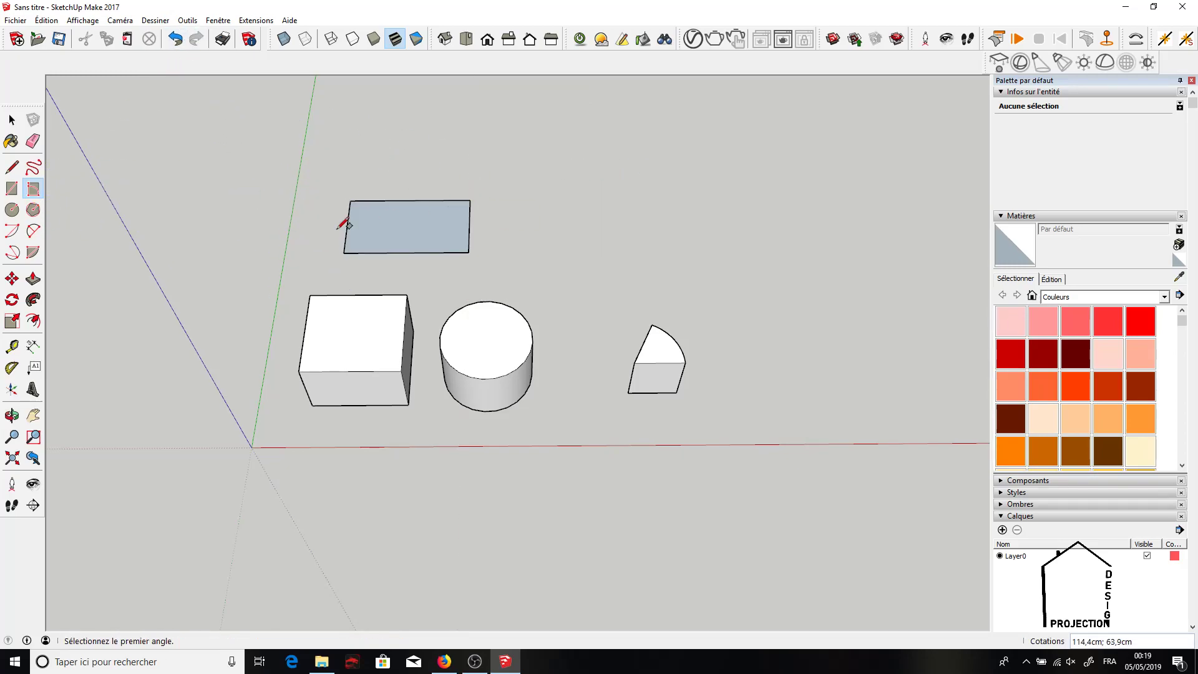
pyautogui.click(34, 278)
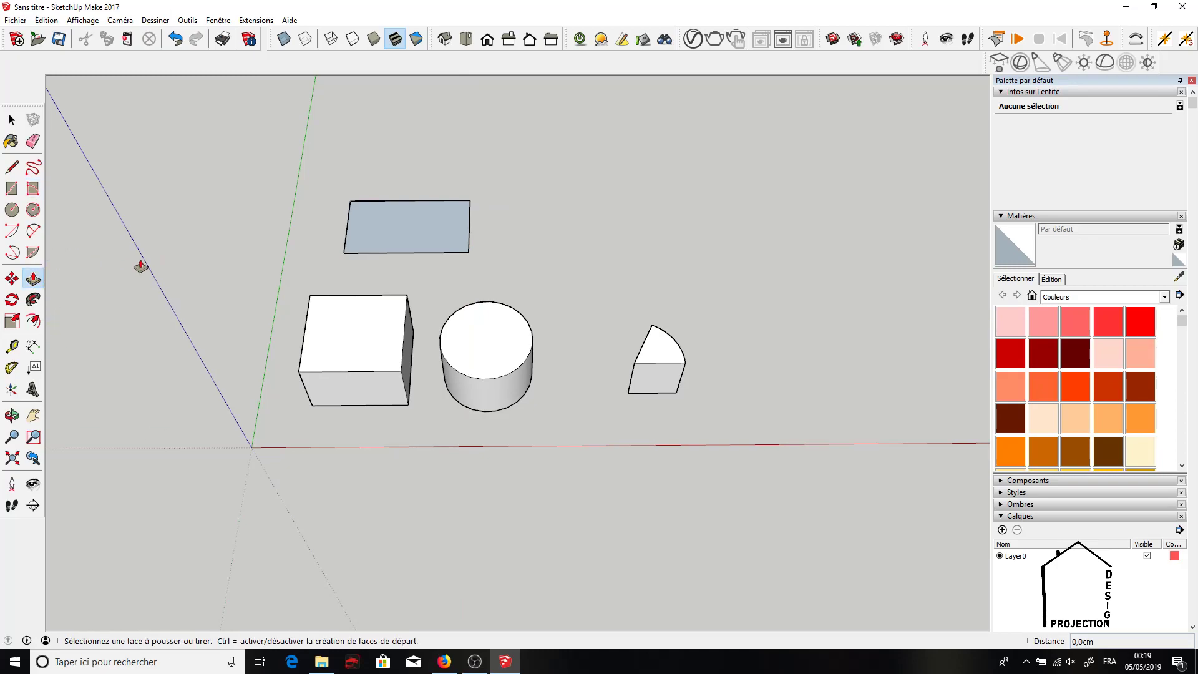
pyautogui.click(417, 247)
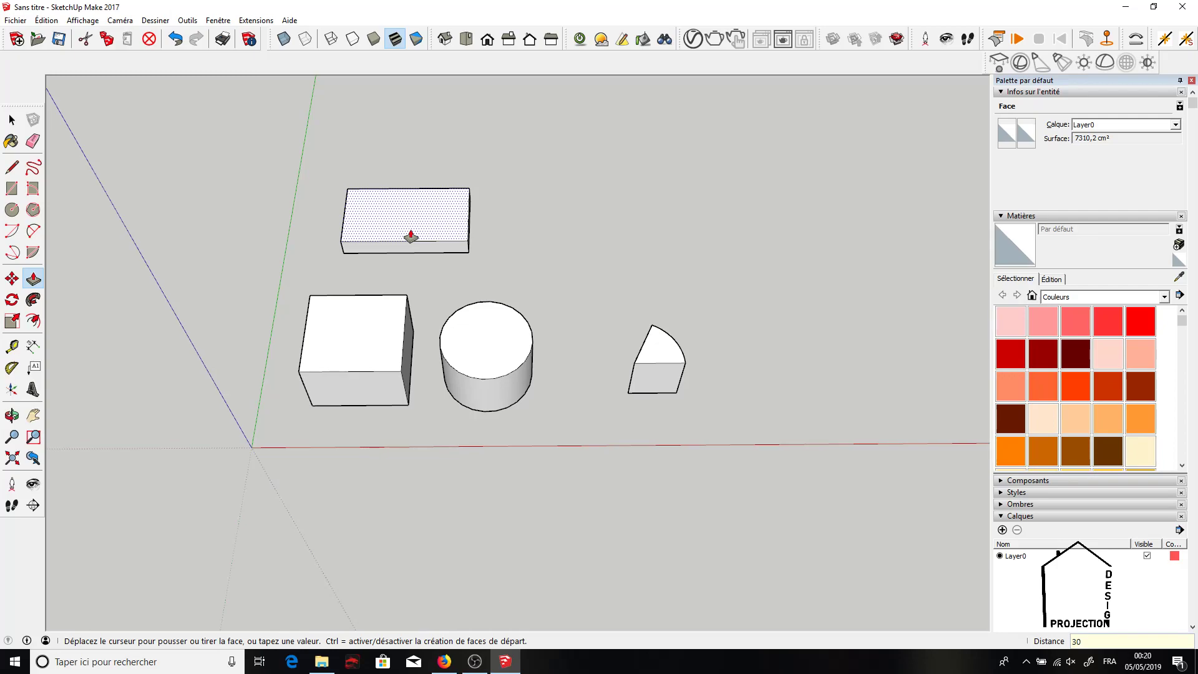
pyautogui.press('Return')
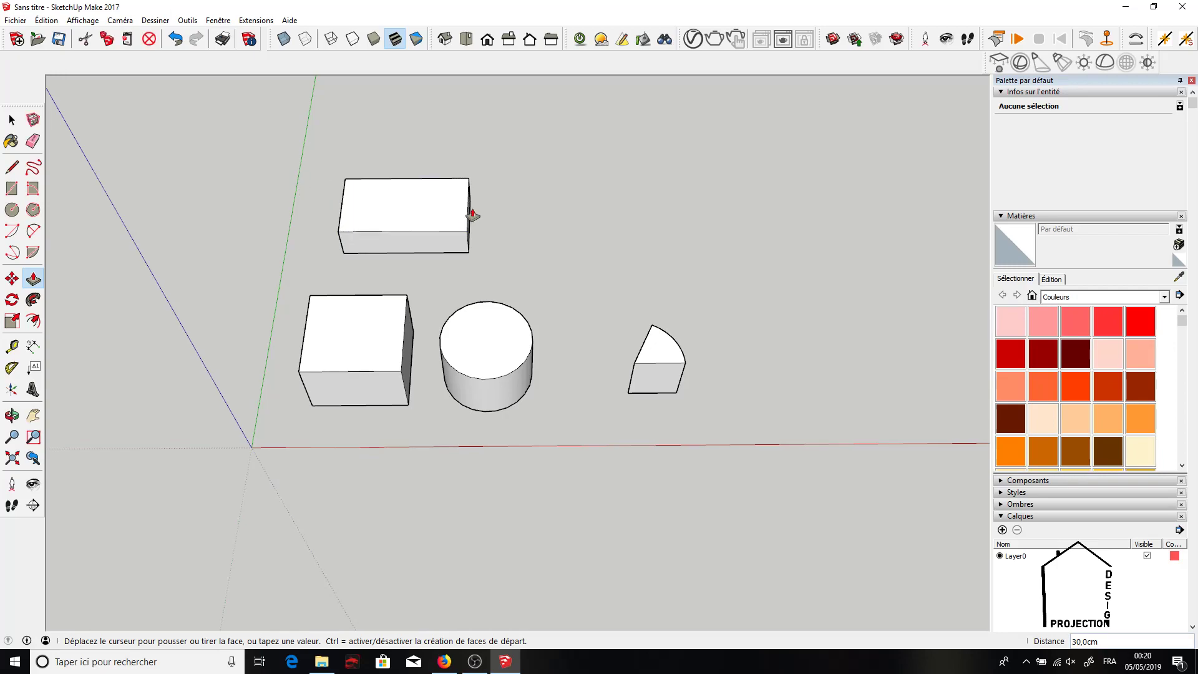
# Step: Select all four solids and cut them to empty the model
pyautogui.click(12, 415)
pyautogui.moveTo(369, 216); pyautogui.dragTo(333, 302)
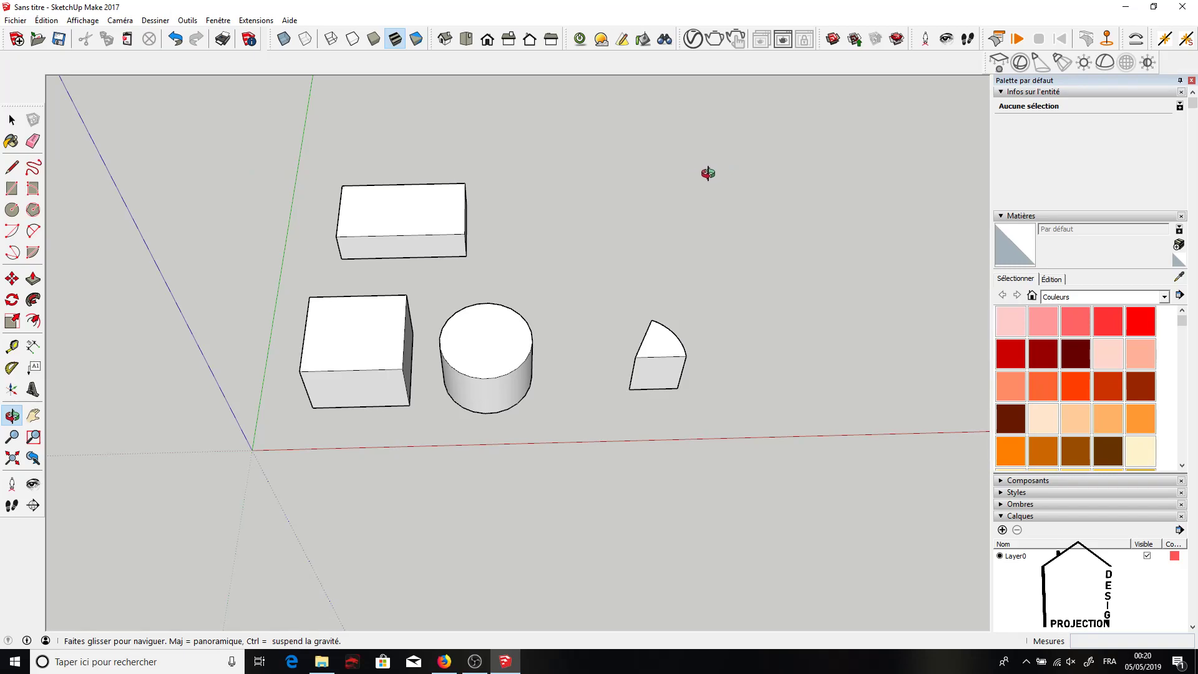
pyautogui.click(12, 120)
pyautogui.moveTo(110, 446); pyautogui.dragTo(112, 443)
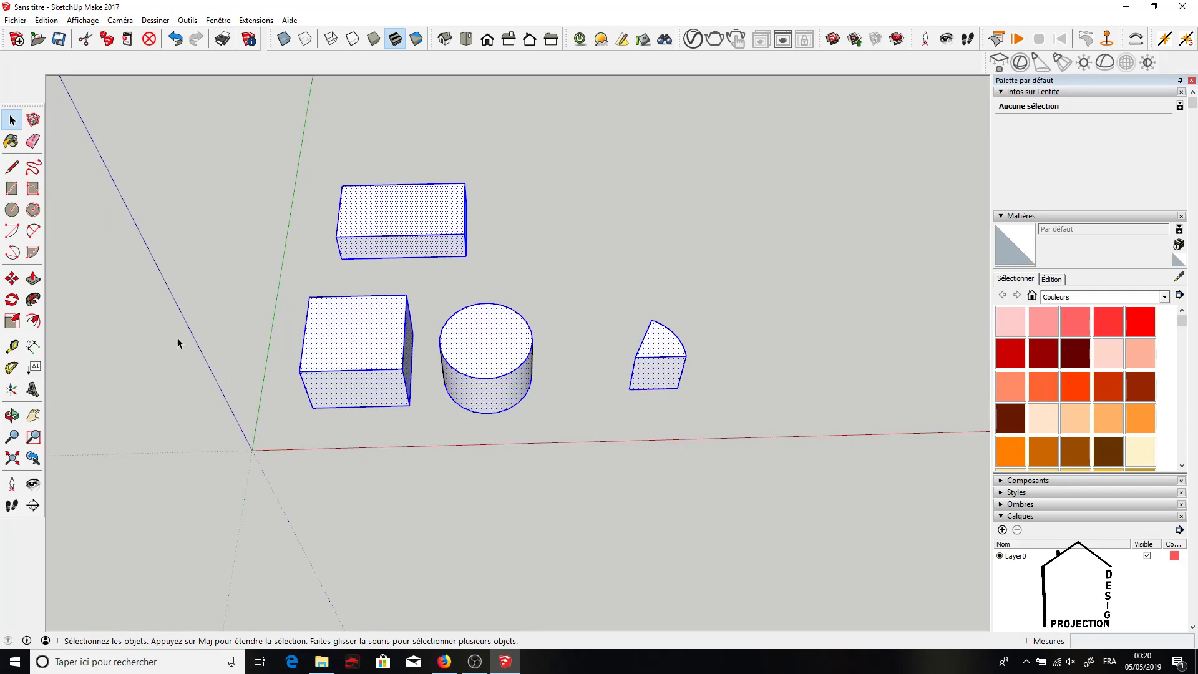
pyautogui.click(86, 40)
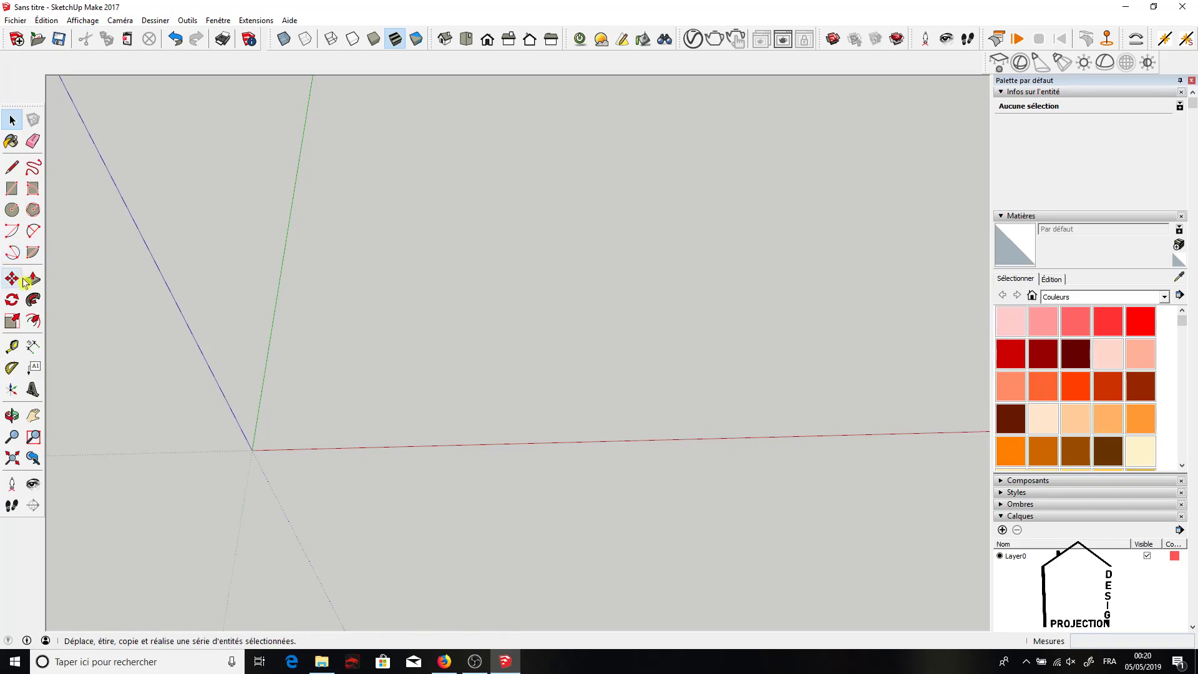
pyautogui.click(33, 188)
pyautogui.click(342, 336)
pyautogui.click(421, 340)
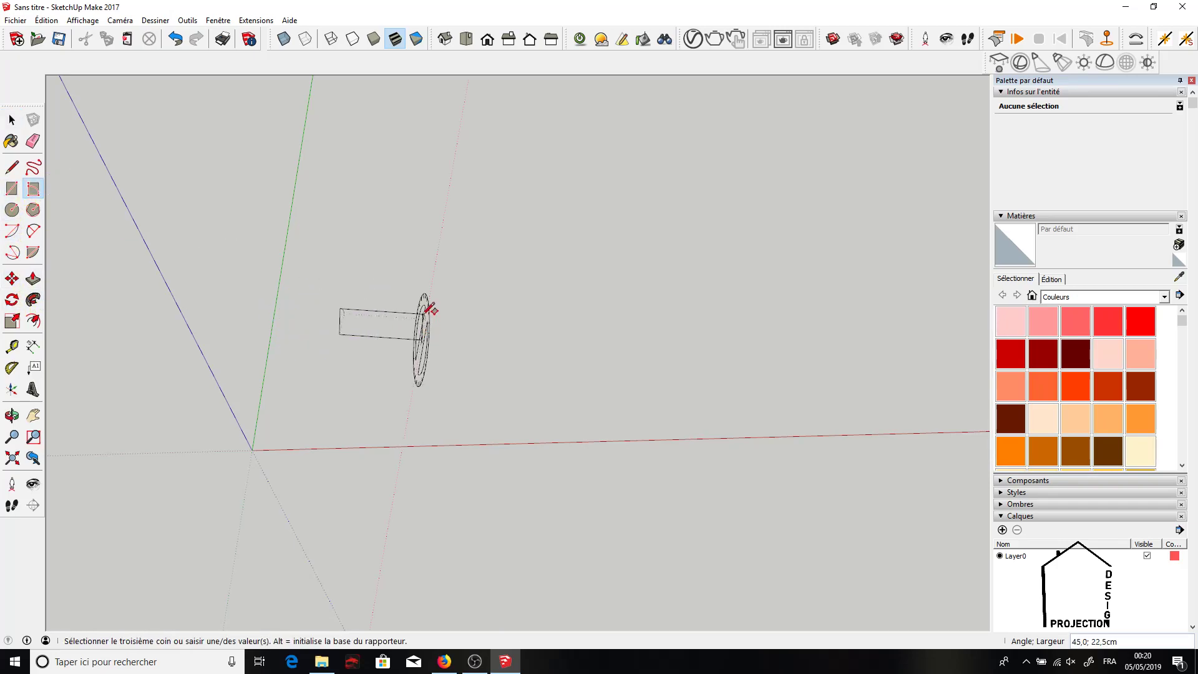
pyautogui.click(12, 120)
# Step: Draw two separate flat rectangles side by side on the ground, the second one about 40 × 31 cm
pyautogui.click(32, 187)
pyautogui.click(375, 381)
pyautogui.click(435, 379)
pyautogui.click(434, 340)
pyautogui.click(497, 372)
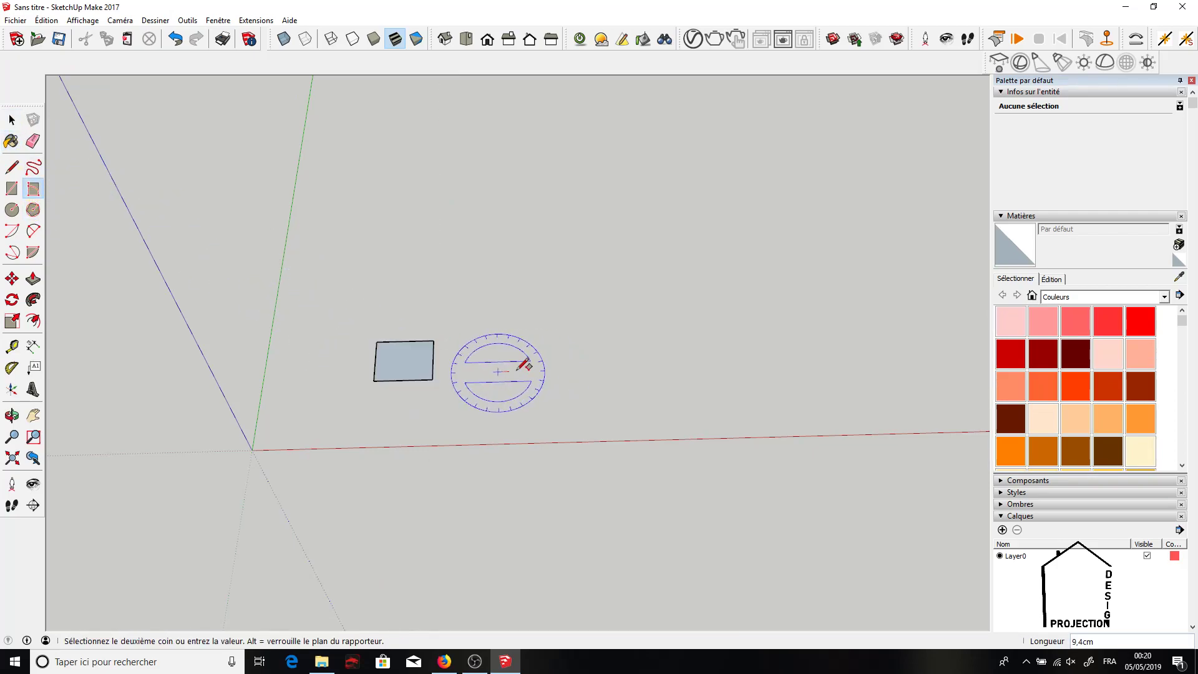
pyautogui.click(546, 371)
pyautogui.click(546, 340)
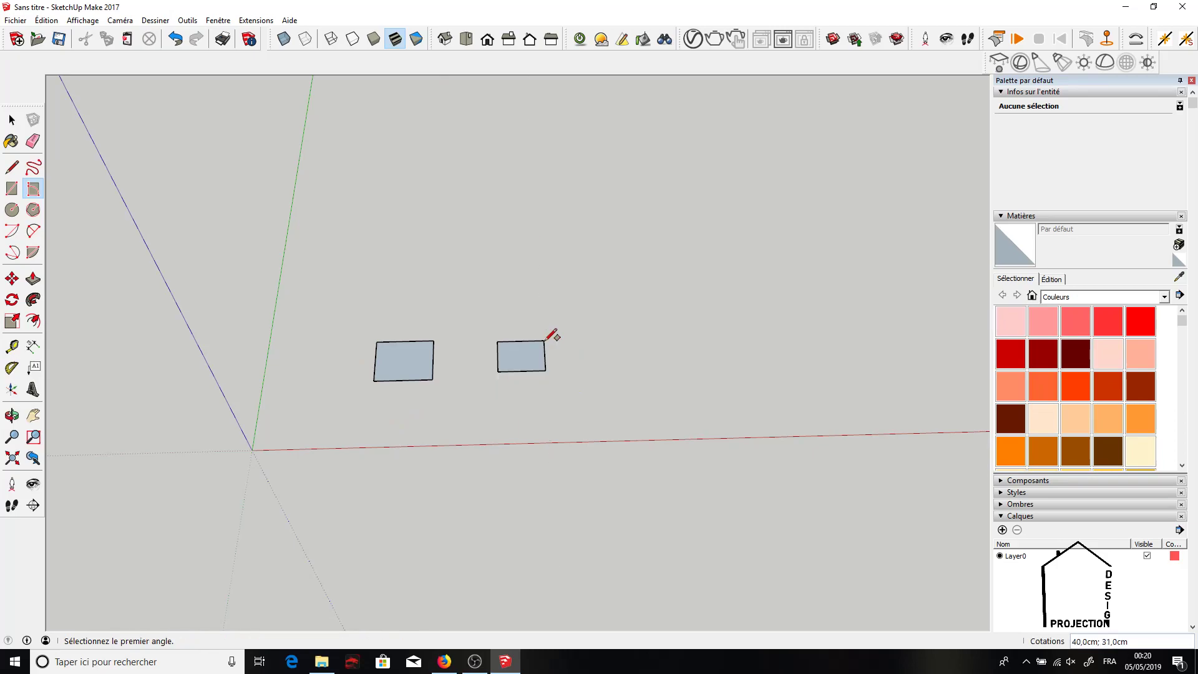
# Step: Draw a third flat rectangle about 53 cm wide on the ground, beside the two existing ones
pyautogui.click(658, 364)
pyautogui.click(665, 368)
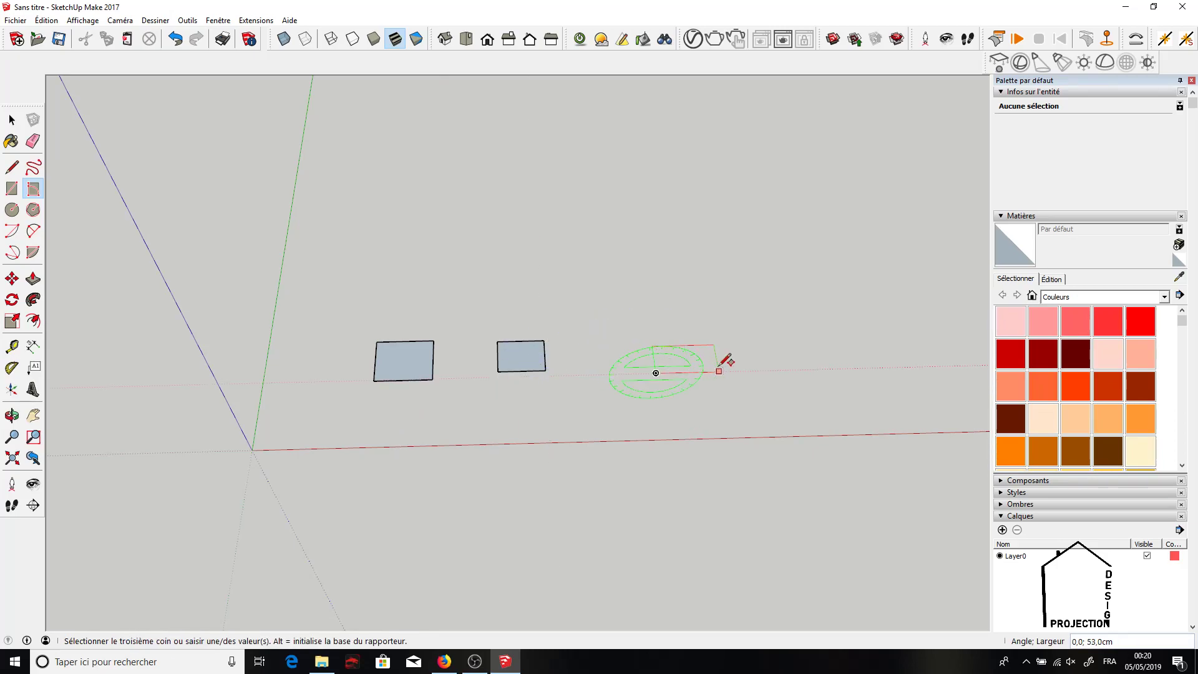
pyautogui.click(717, 346)
pyautogui.click(12, 119)
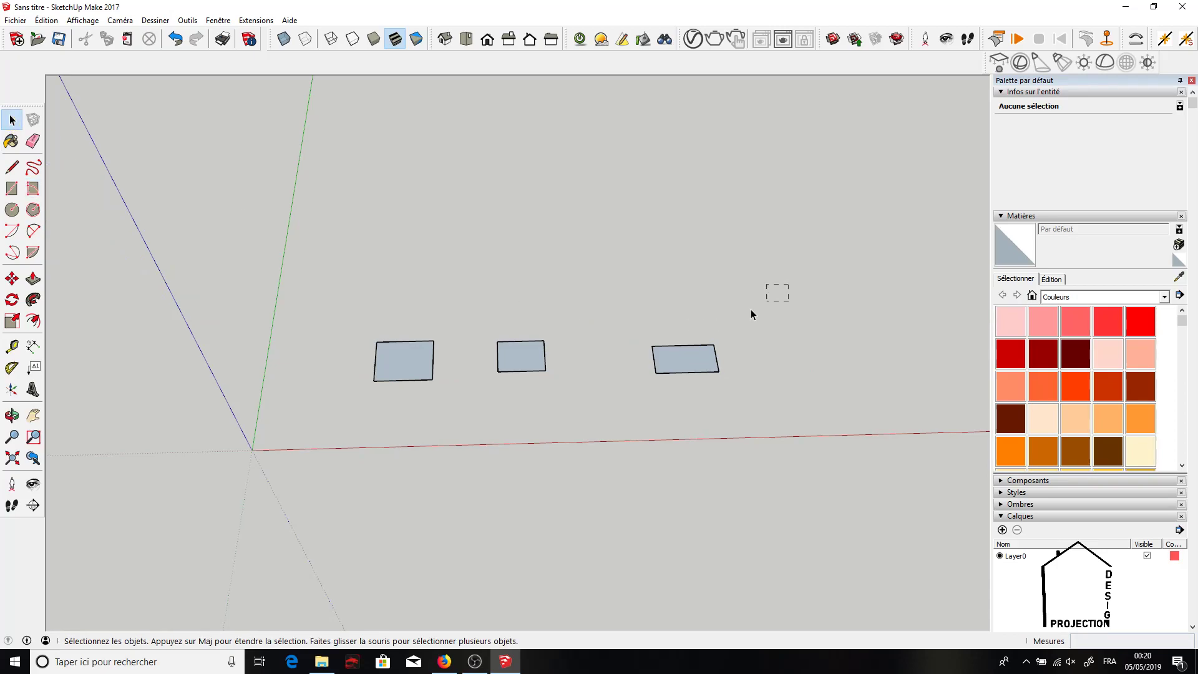
pyautogui.moveTo(245, 464); pyautogui.dragTo(219, 472)
# Step: Extrude each of the three rectangles upward by 30 cm, one after the other
pyautogui.click(34, 279)
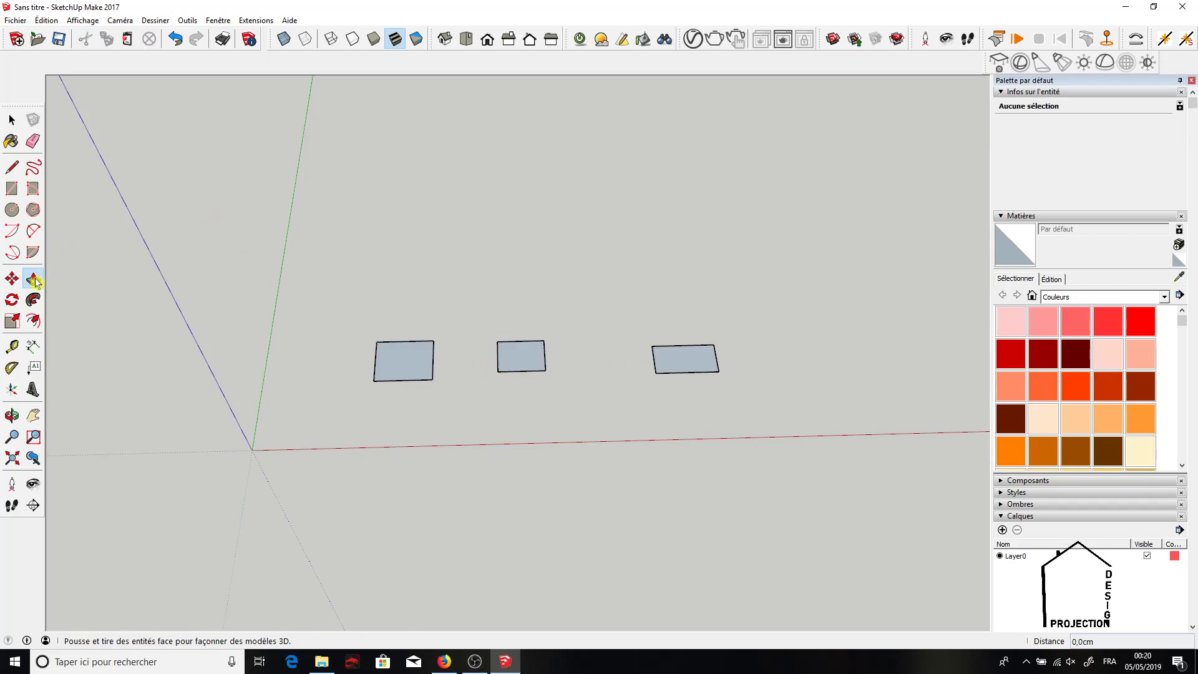
pyautogui.click(406, 378)
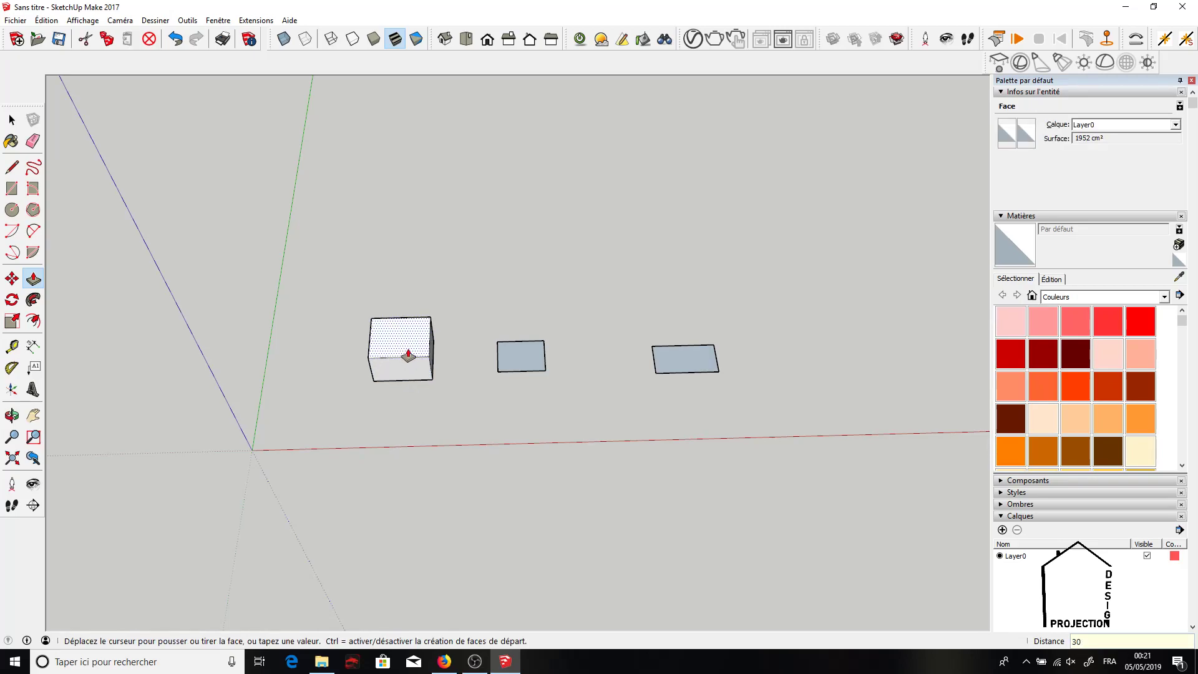
pyautogui.press('Return')
pyautogui.click(531, 354)
pyautogui.write('3')
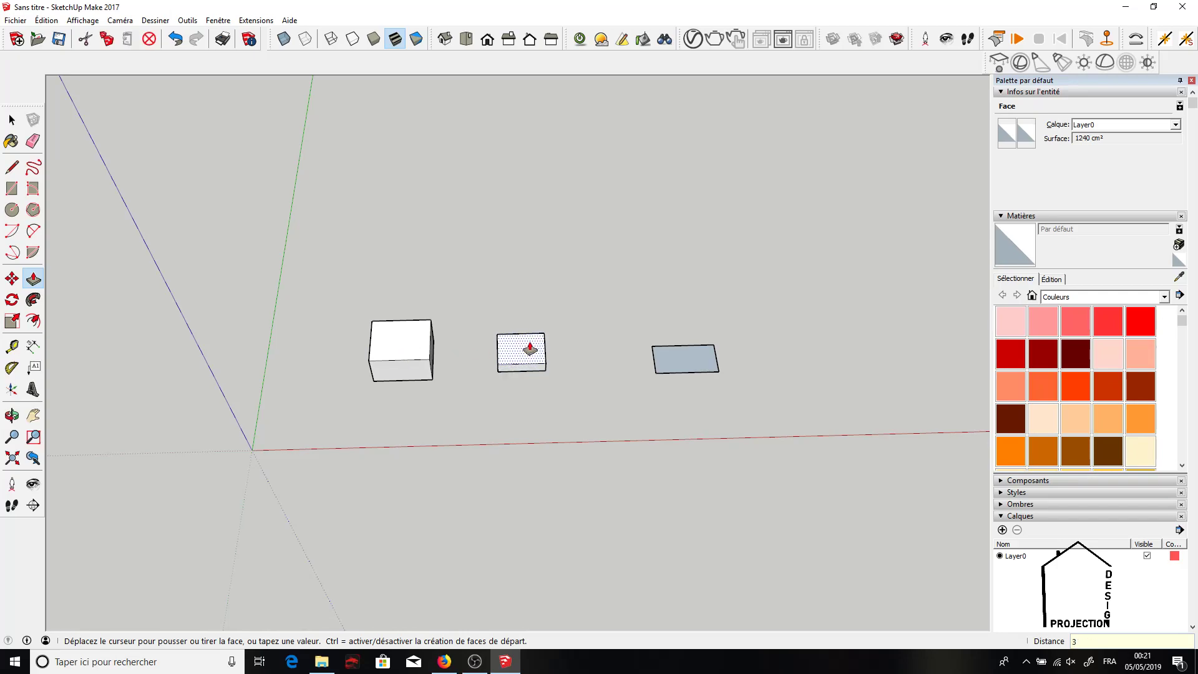
pyautogui.write('0')
pyautogui.press('Return')
pyautogui.click(657, 354)
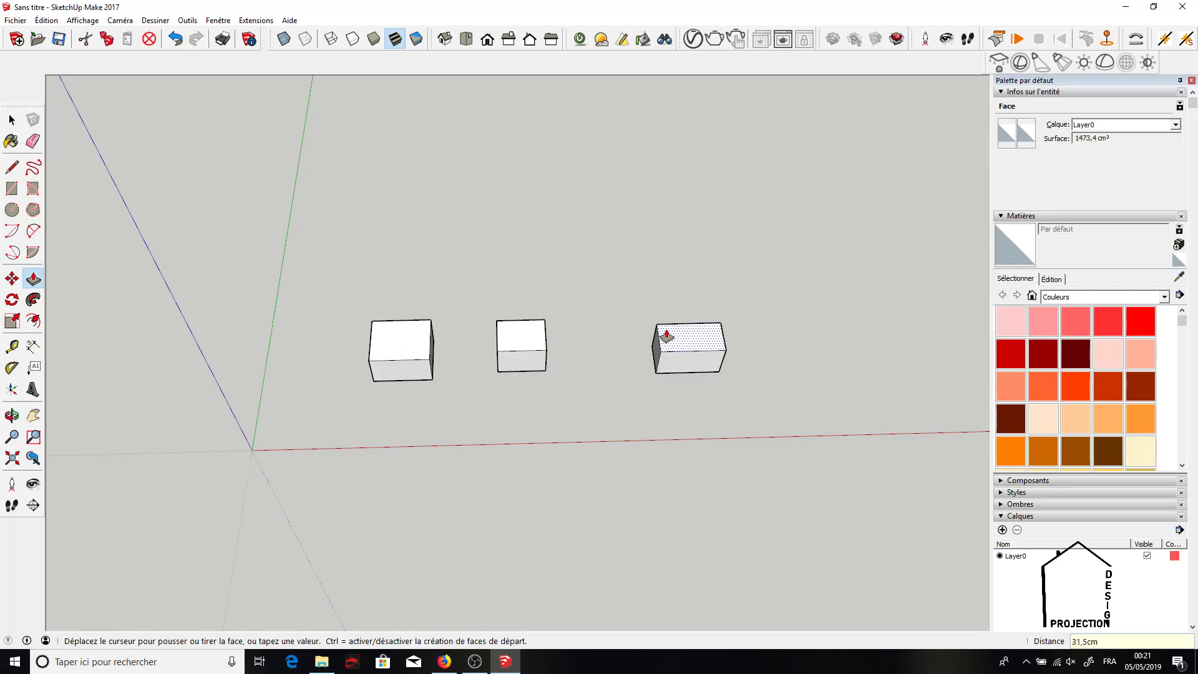
pyautogui.write('30')
pyautogui.press('Return')
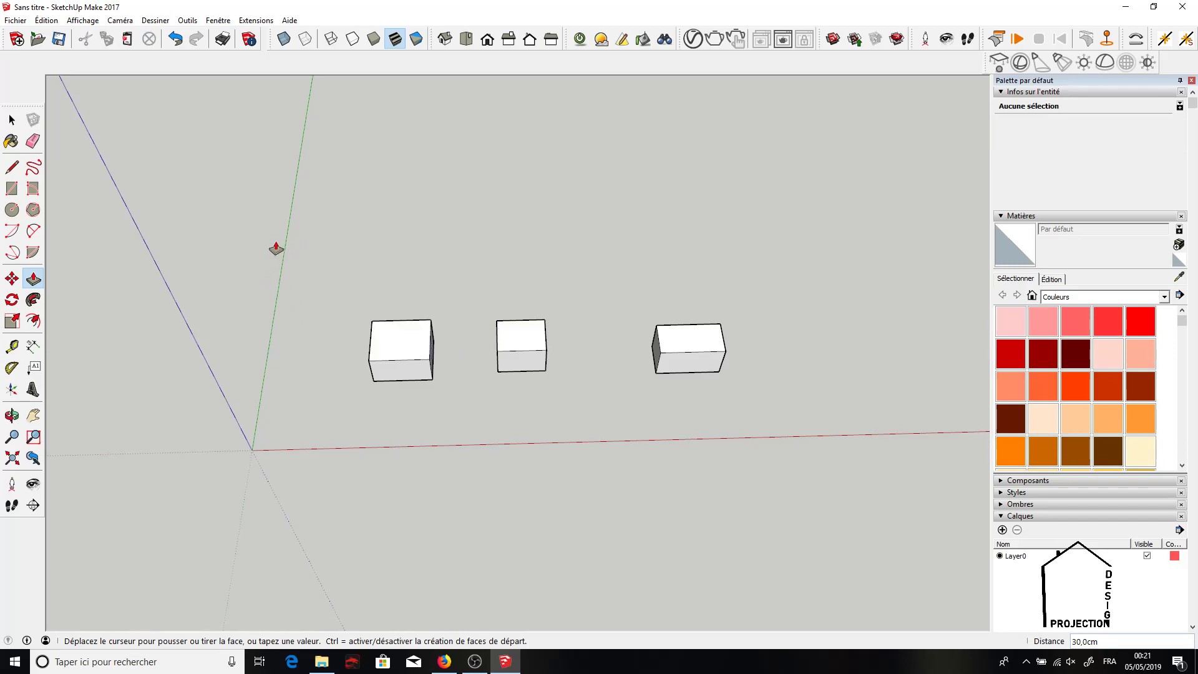
# Step: Undo the three extrusions
pyautogui.click(176, 41)
pyautogui.click(178, 42)
pyautogui.click(177, 41)
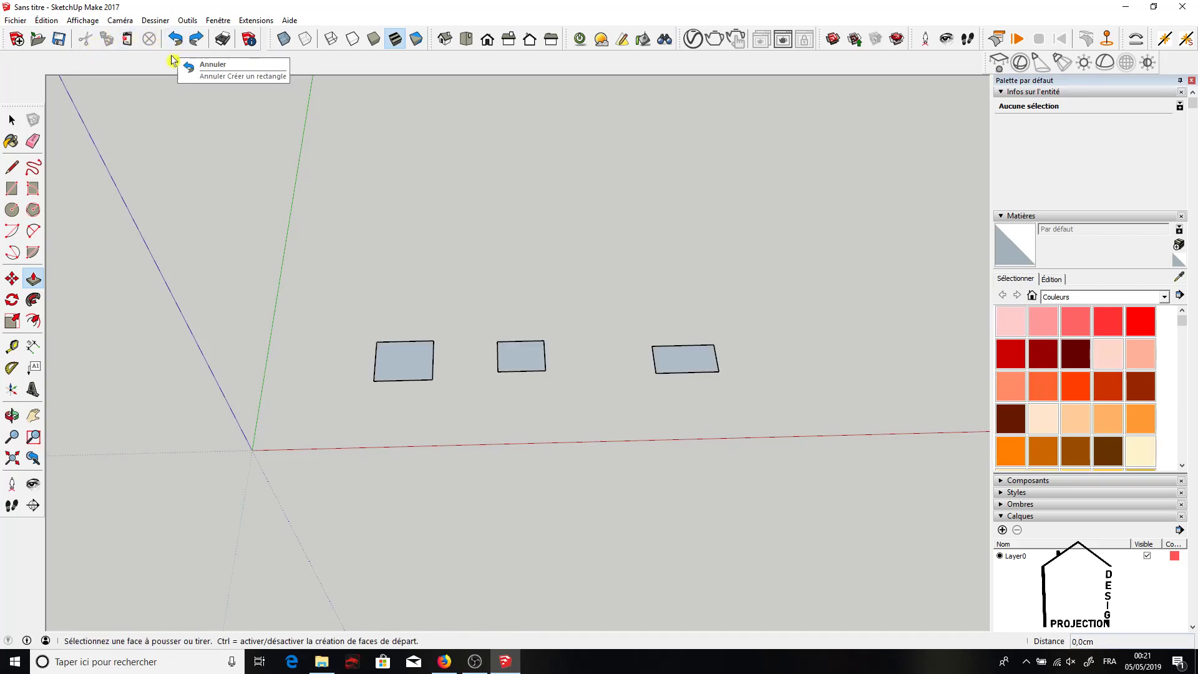
# Step: Try extruding the first rectangle by 30 cm and repeating that distance on the second one, and undo both extrusions
pyautogui.click(413, 376)
pyautogui.write('30')
pyautogui.press('Return')
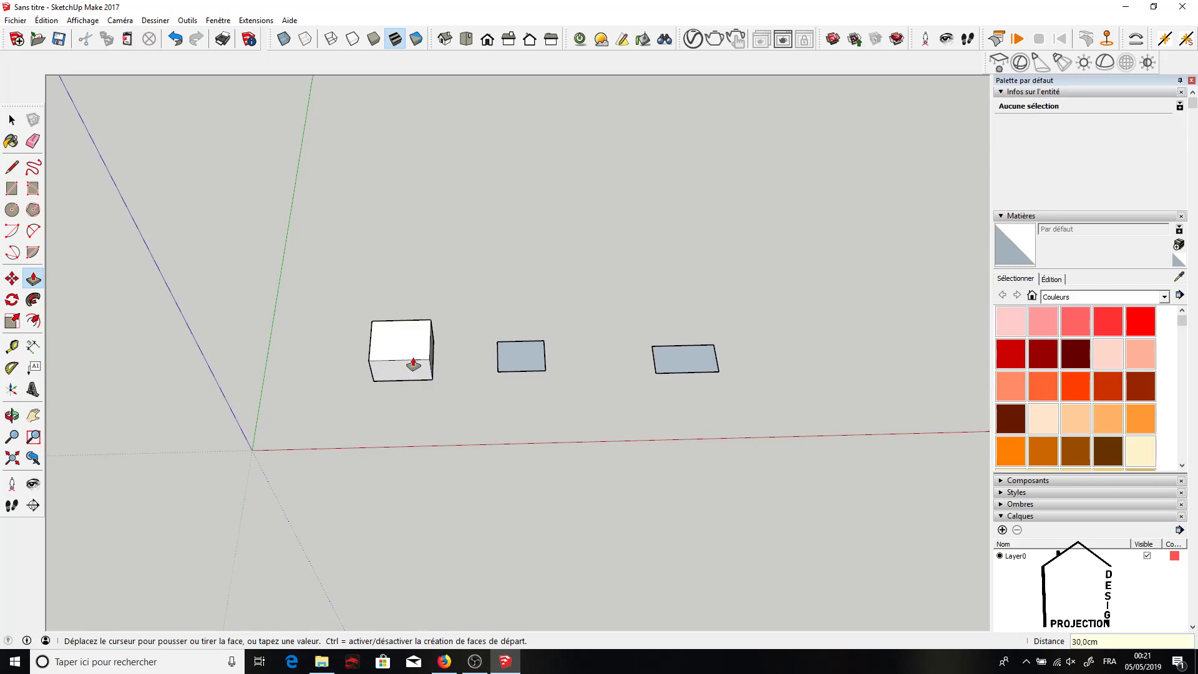
pyautogui.doubleClick(514, 360)
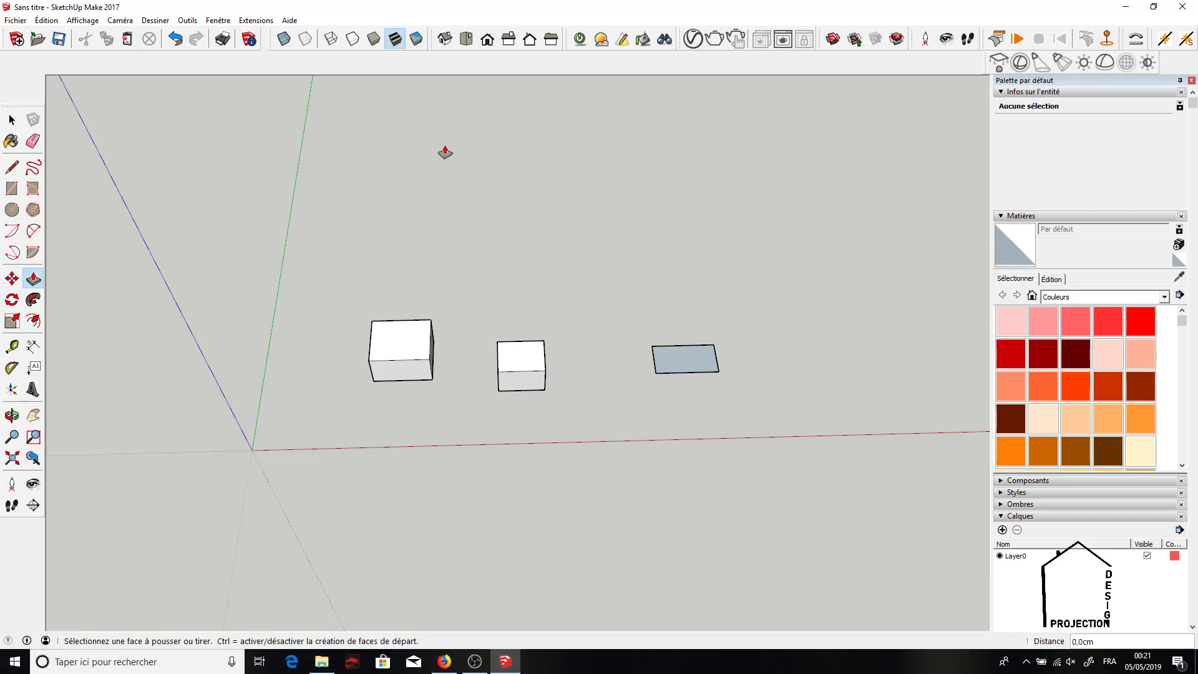
pyautogui.click(178, 38)
pyautogui.click(178, 39)
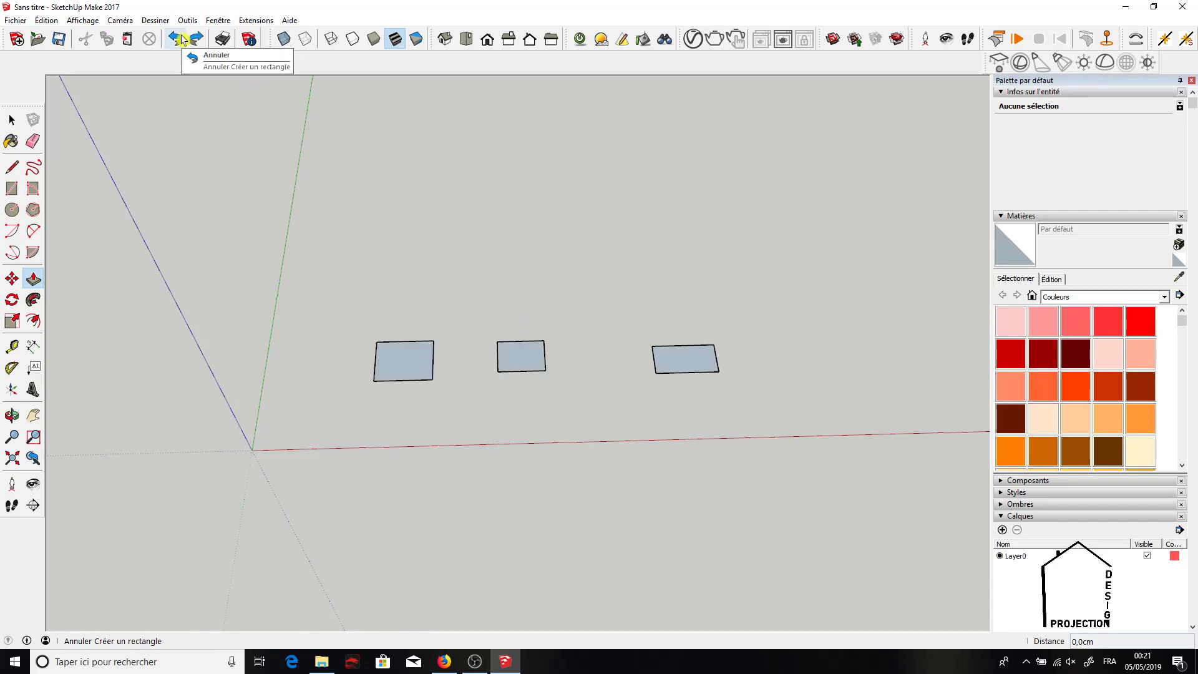
# Step: Extrude the first rectangle upward by 30 cm and repeat the same distance on the other two rectangles
pyautogui.click(413, 373)
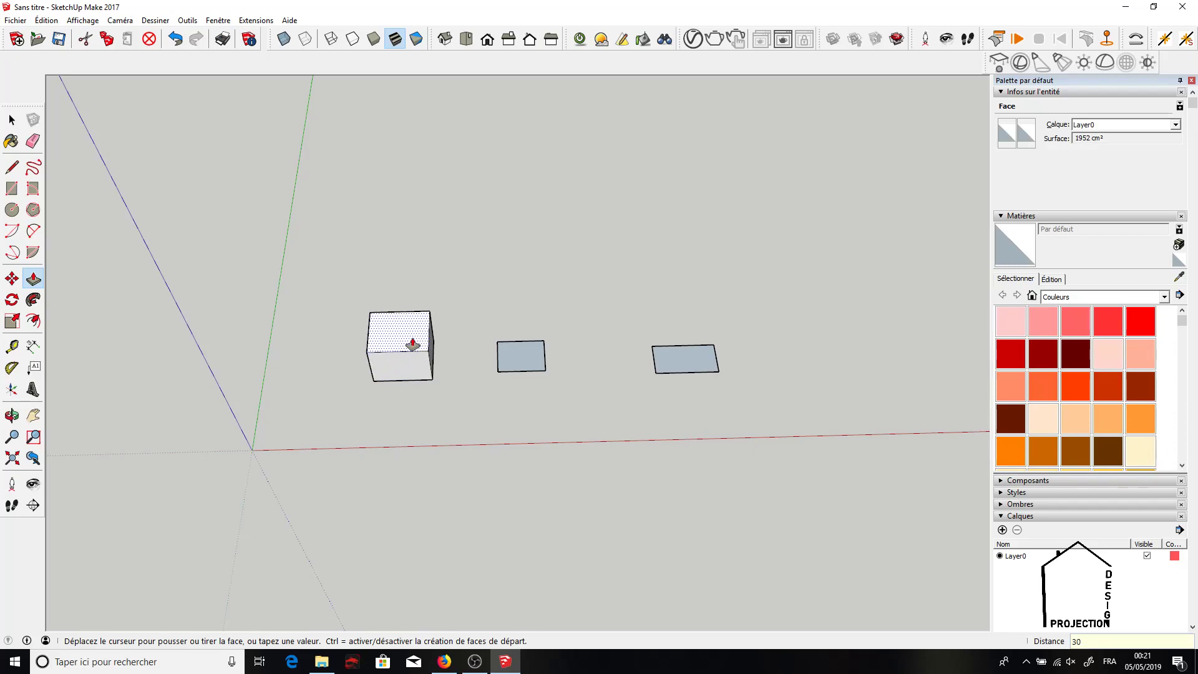
pyautogui.write('30')
pyautogui.press('Return')
pyautogui.doubleClick(517, 354)
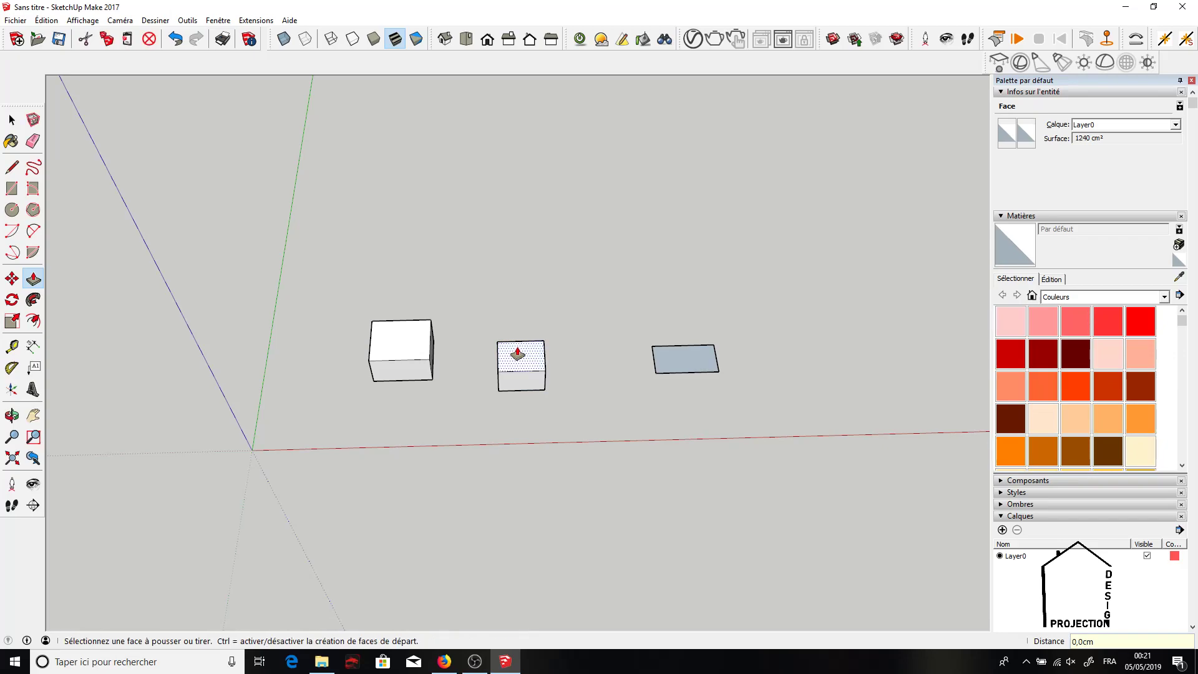
pyautogui.doubleClick(707, 356)
# Step: Select all three boxes and cut them to empty the model
pyautogui.click(12, 416)
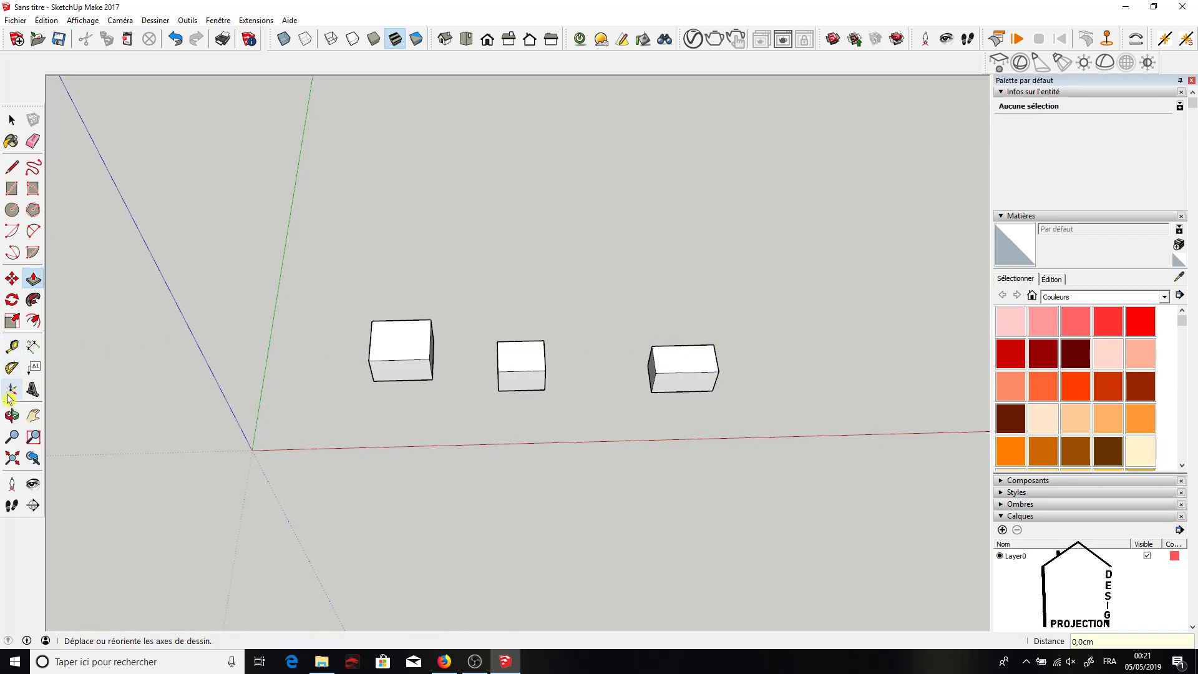
pyautogui.moveTo(160, 437); pyautogui.dragTo(221, 245)
pyautogui.press('space')
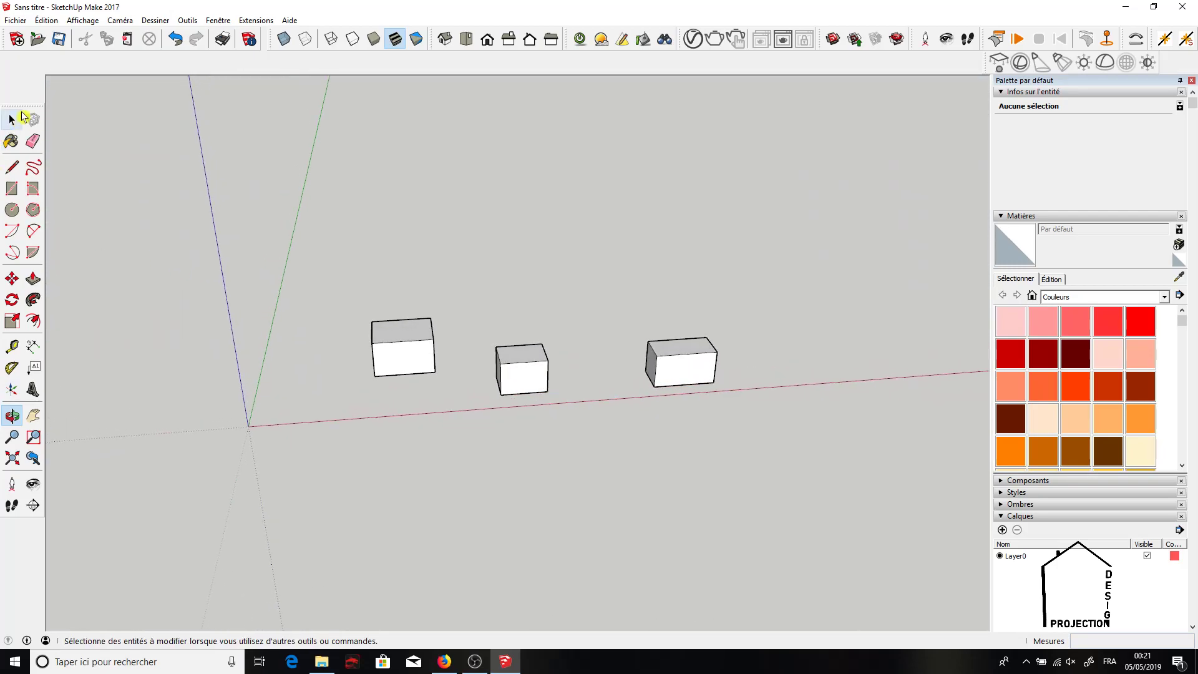
pyautogui.moveTo(367, 423); pyautogui.dragTo(252, 445)
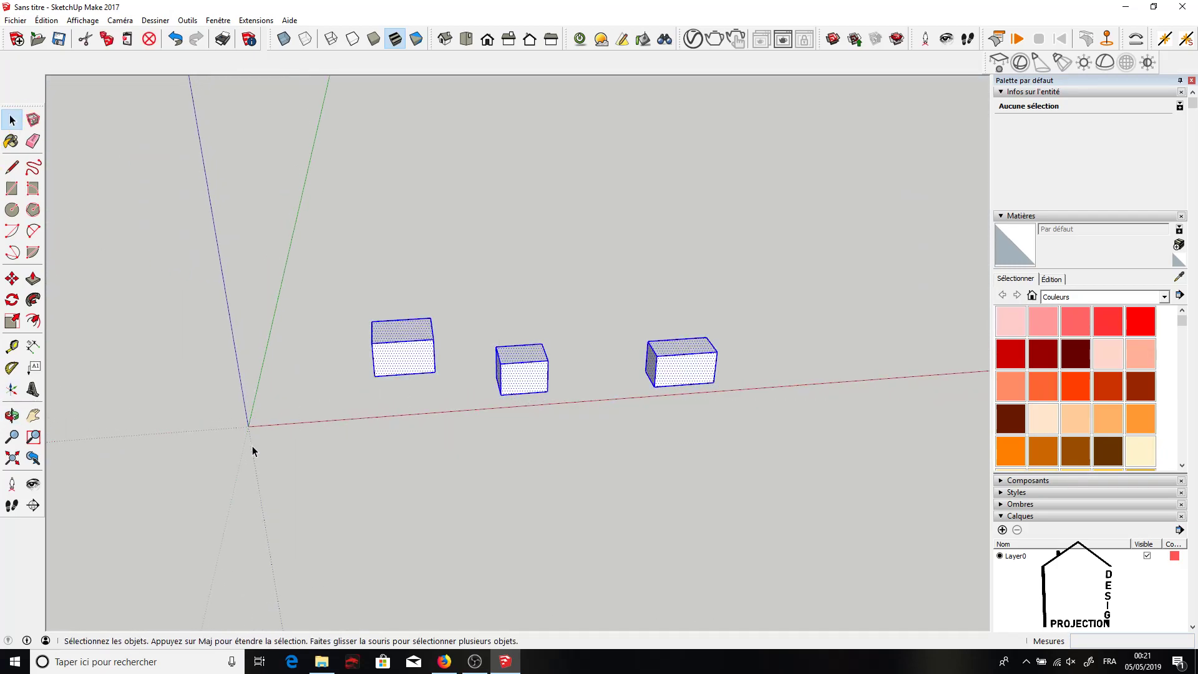
pyautogui.click(83, 41)
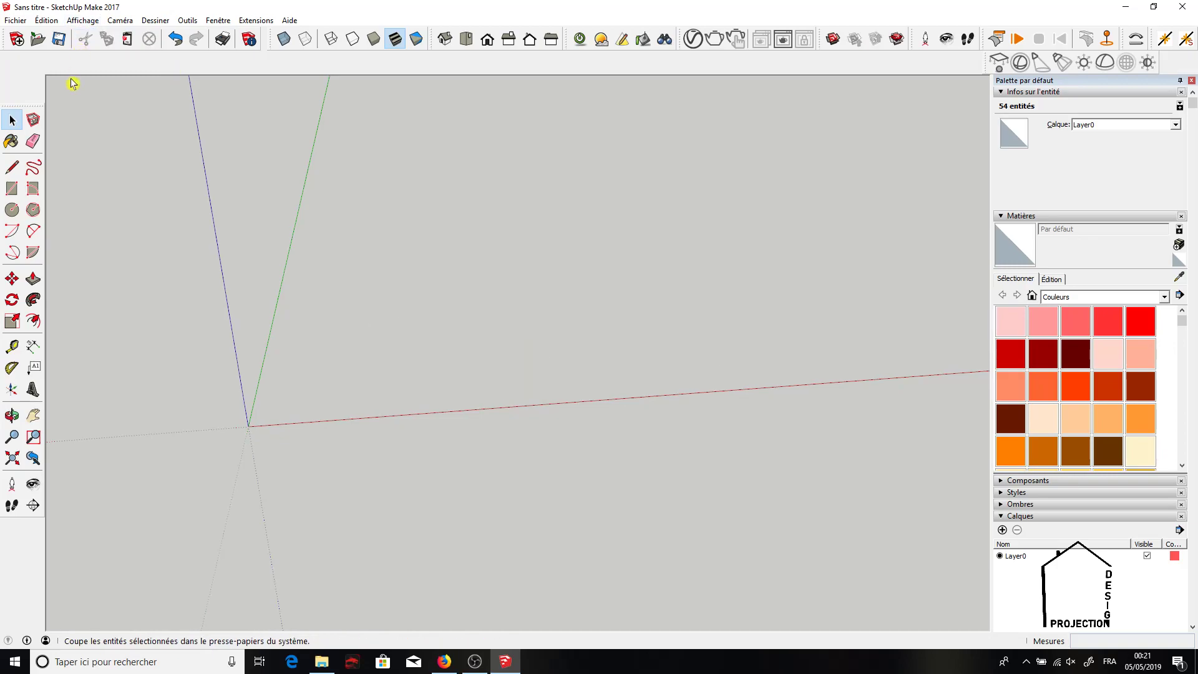
# Step: Draw three separate circles in a row along the red axis, each larger than the previous, the third about 61.4 cm in radius
pyautogui.click(12, 210)
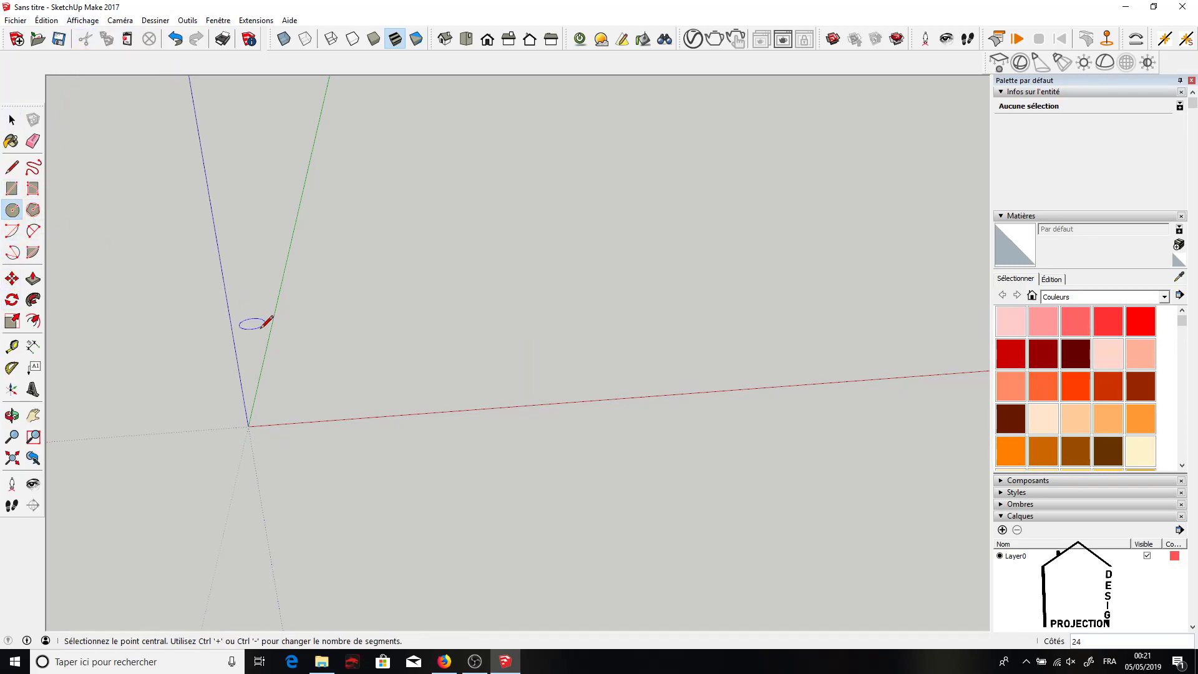
pyautogui.click(332, 390)
pyautogui.click(373, 365)
pyautogui.click(483, 381)
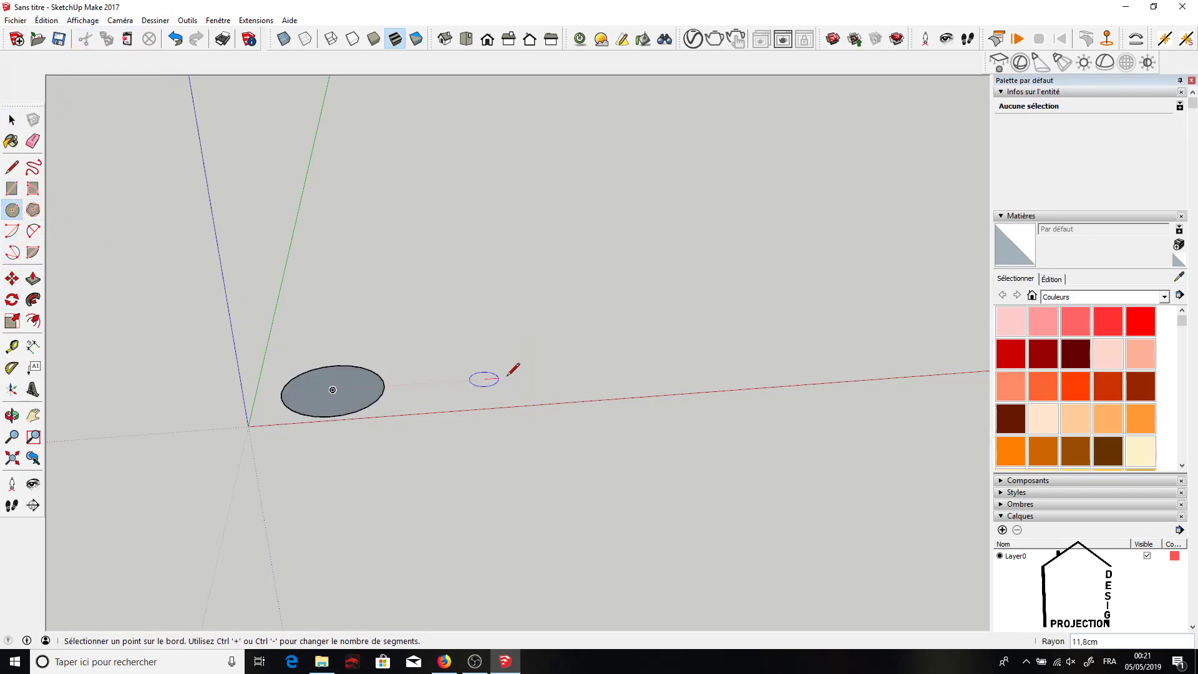
pyautogui.click(536, 360)
pyautogui.click(666, 369)
pyautogui.click(718, 345)
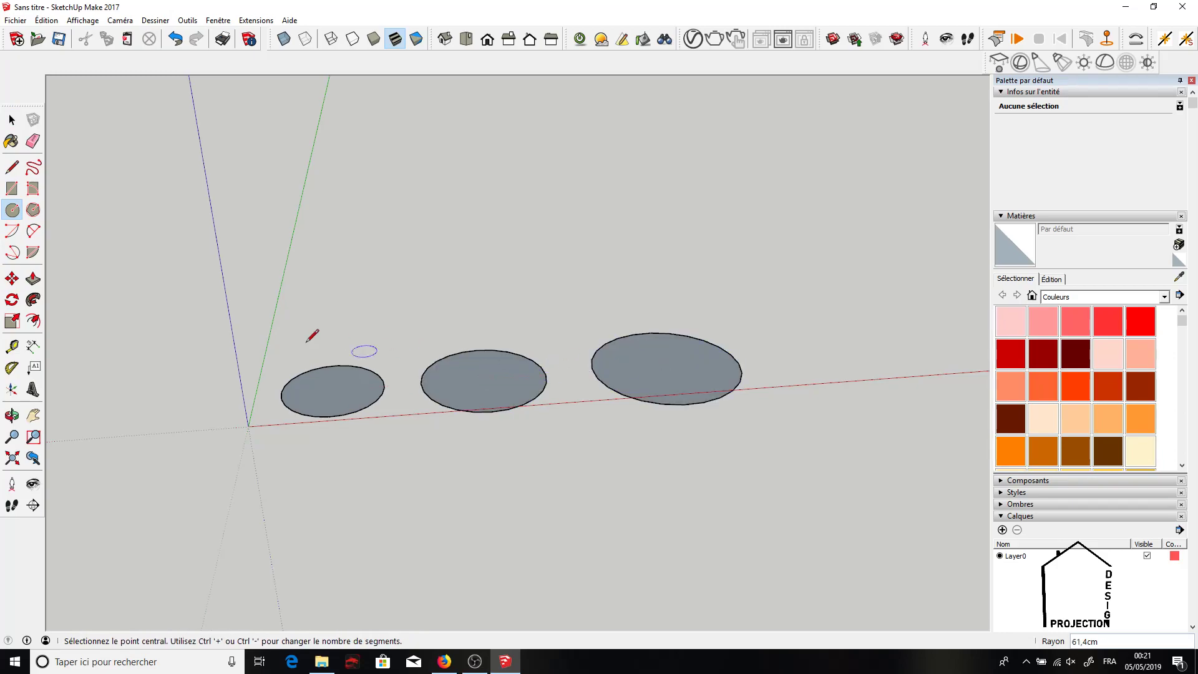
# Step: Extrude the smallest circle upward into a low cylinder and repeat the same height on the other two circles
pyautogui.click(31, 284)
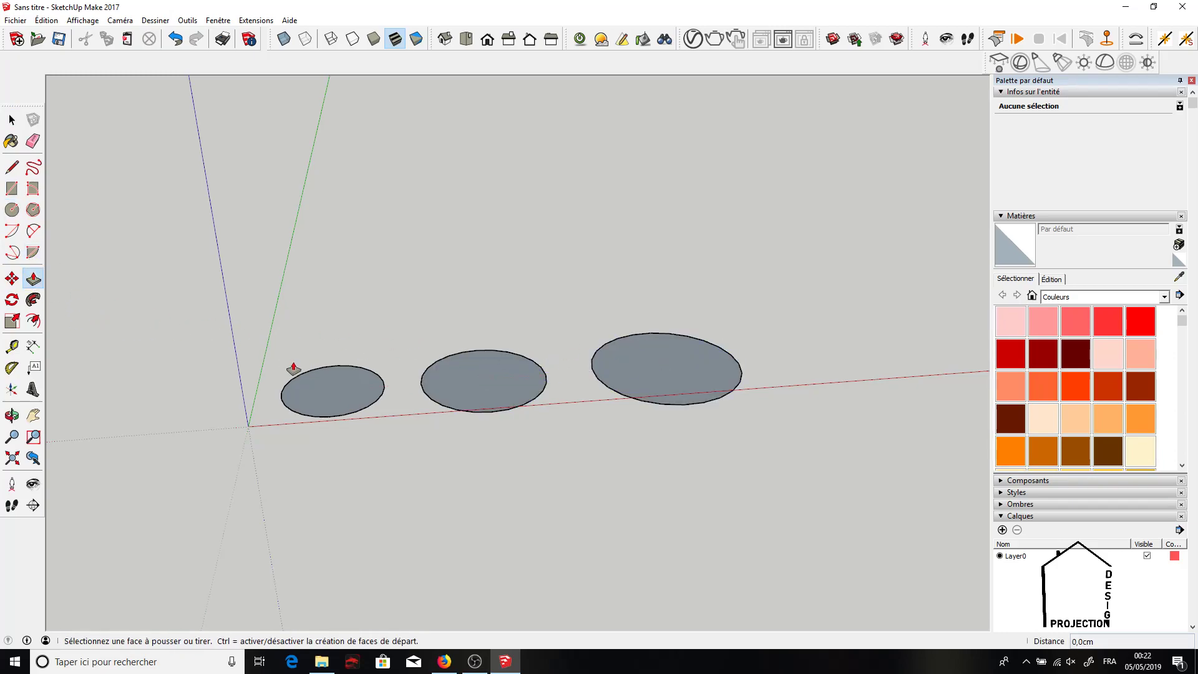
pyautogui.click(332, 398)
pyautogui.click(331, 363)
pyautogui.doubleClick(455, 371)
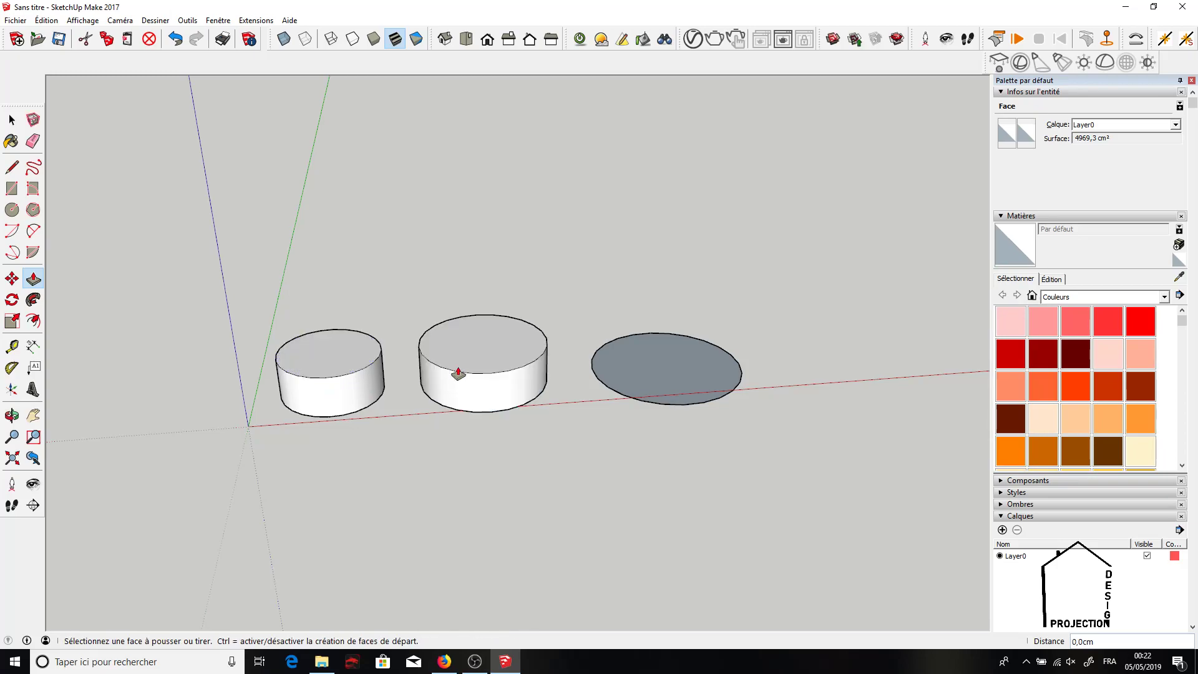
pyautogui.doubleClick(679, 351)
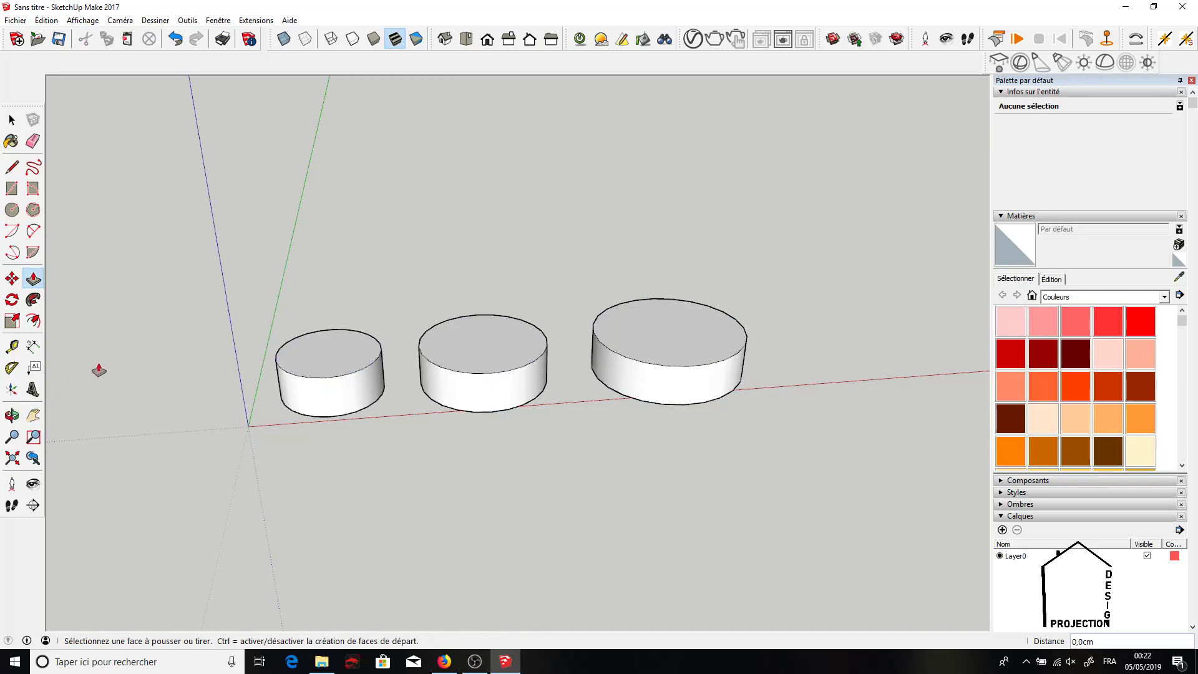
# Step: Draw a rectangle about 31.7 × 19.6 cm on the top face of the smallest cylinder
pyautogui.click(11, 415)
pyautogui.moveTo(249, 399); pyautogui.dragTo(222, 482)
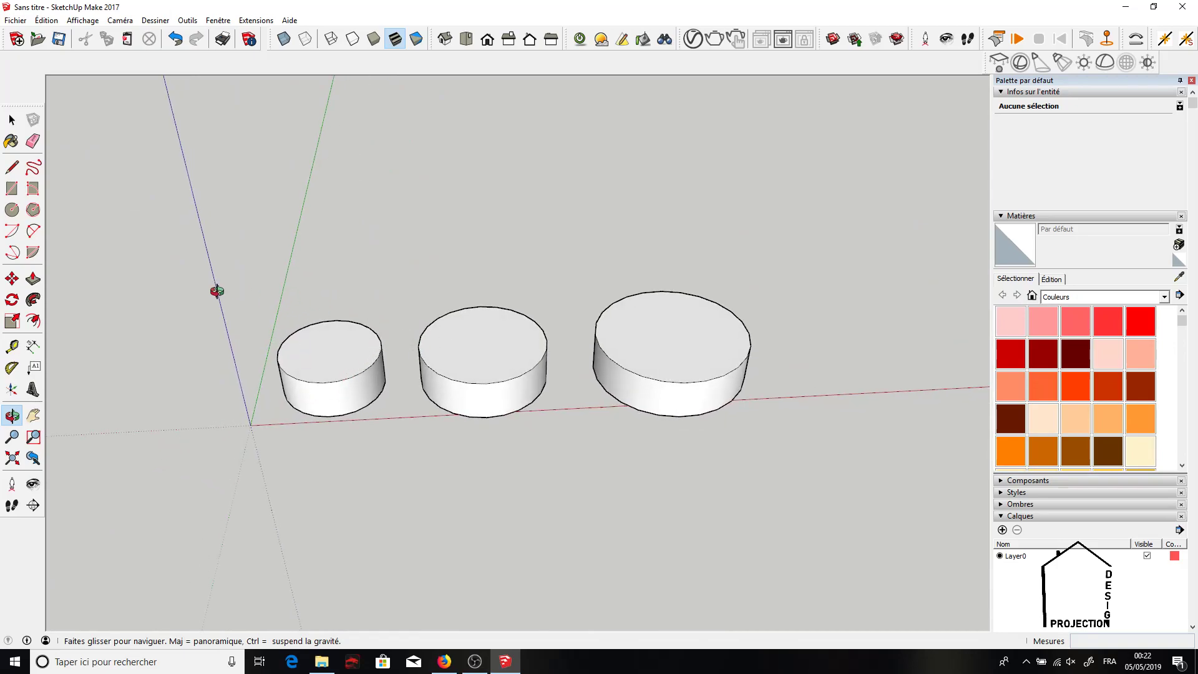
pyautogui.click(33, 188)
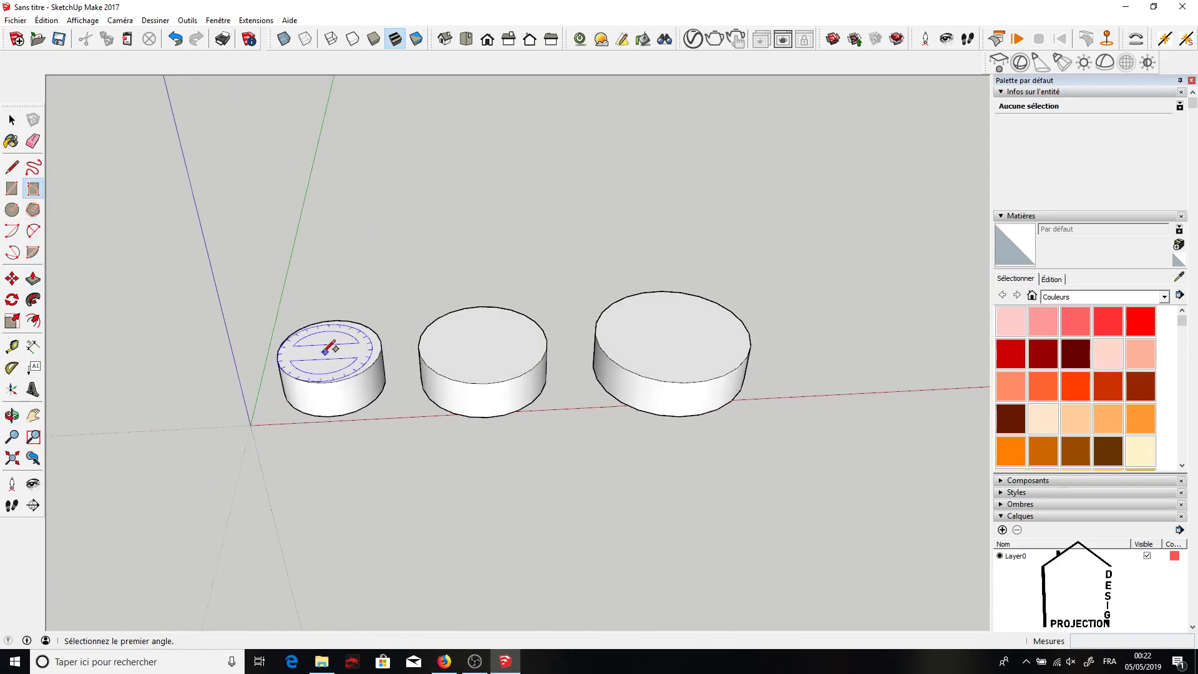
pyautogui.click(309, 348)
pyautogui.click(348, 347)
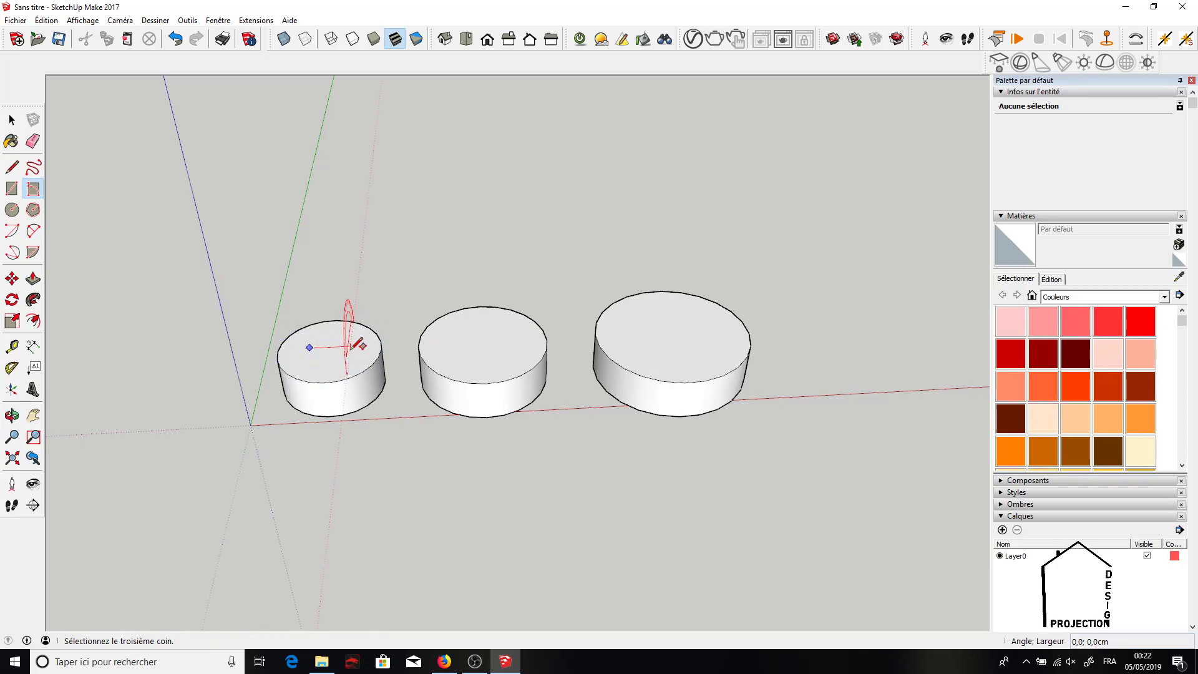
pyautogui.click(350, 362)
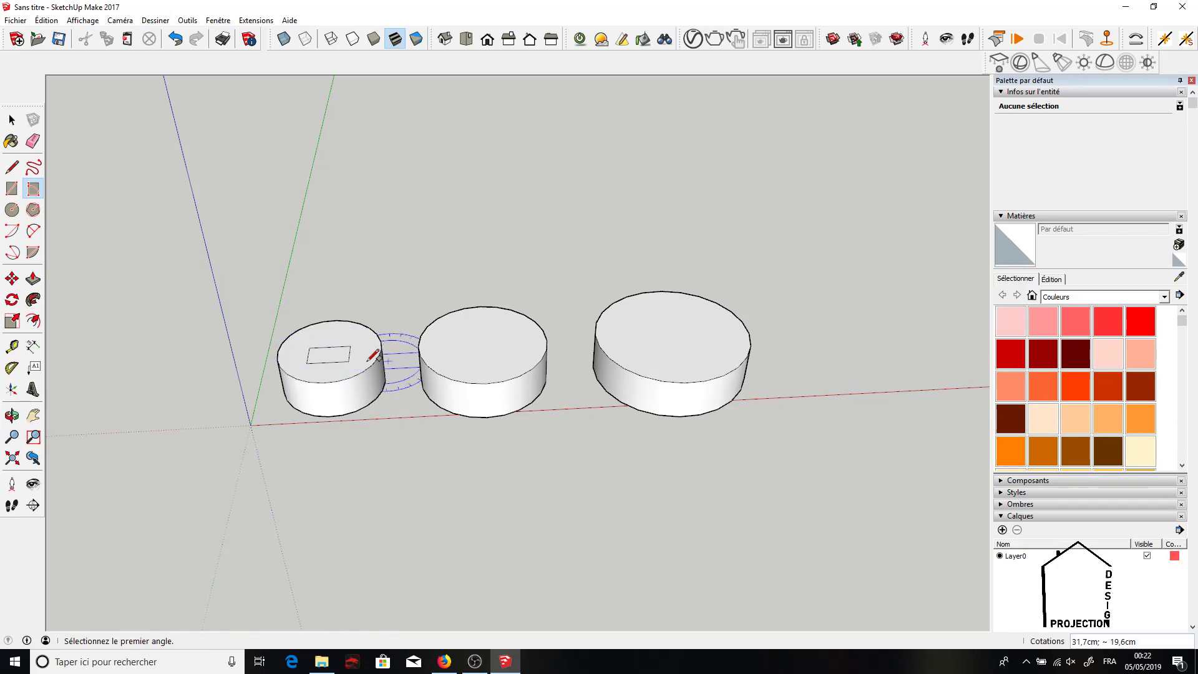
# Step: Extrude the small rectangle on the smallest cylinder upward by about 21.5 cm
pyautogui.click(33, 281)
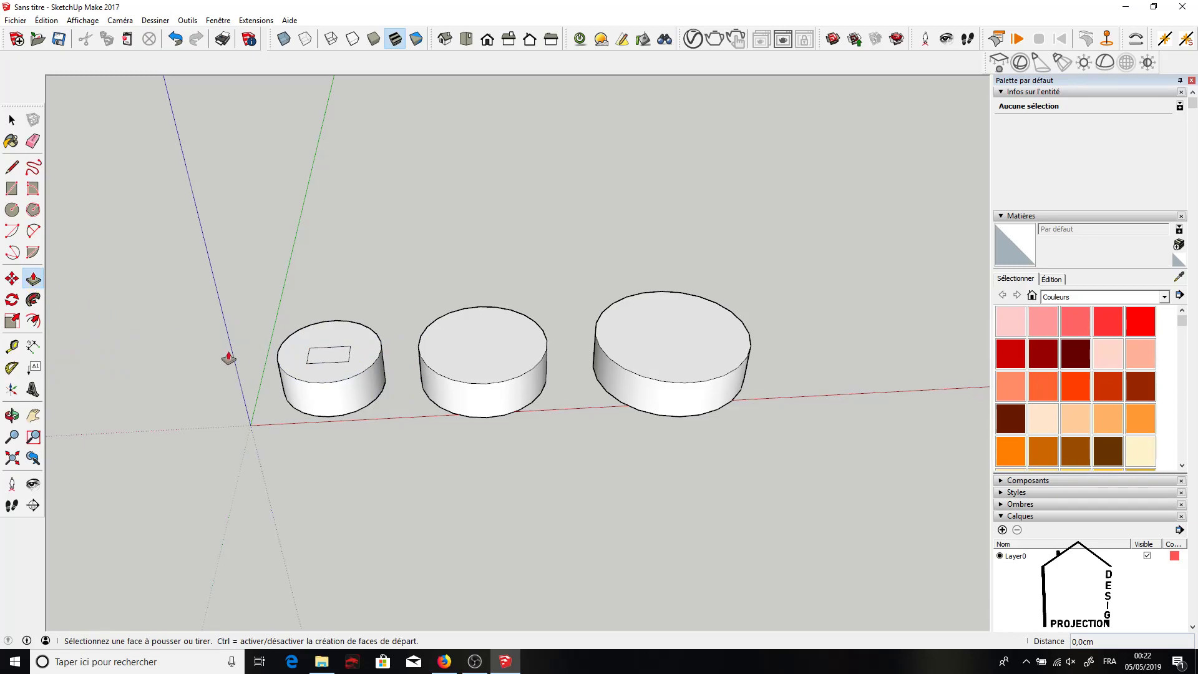
pyautogui.click(293, 357)
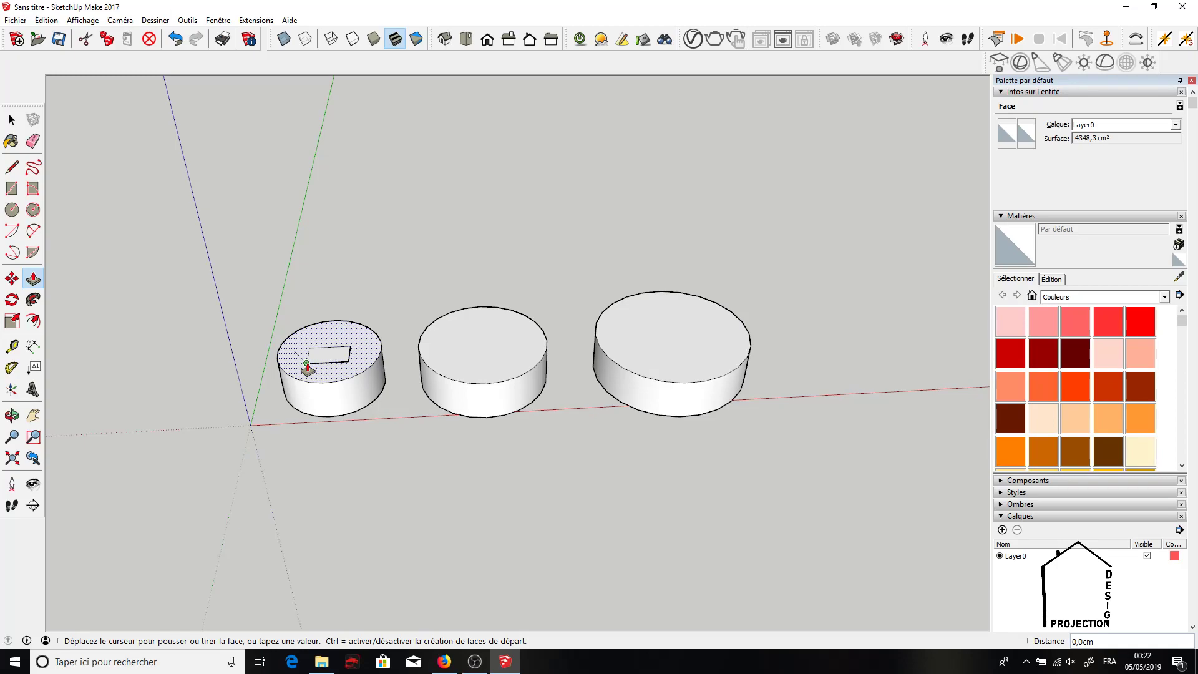
pyautogui.press('Escape')
pyautogui.click(332, 356)
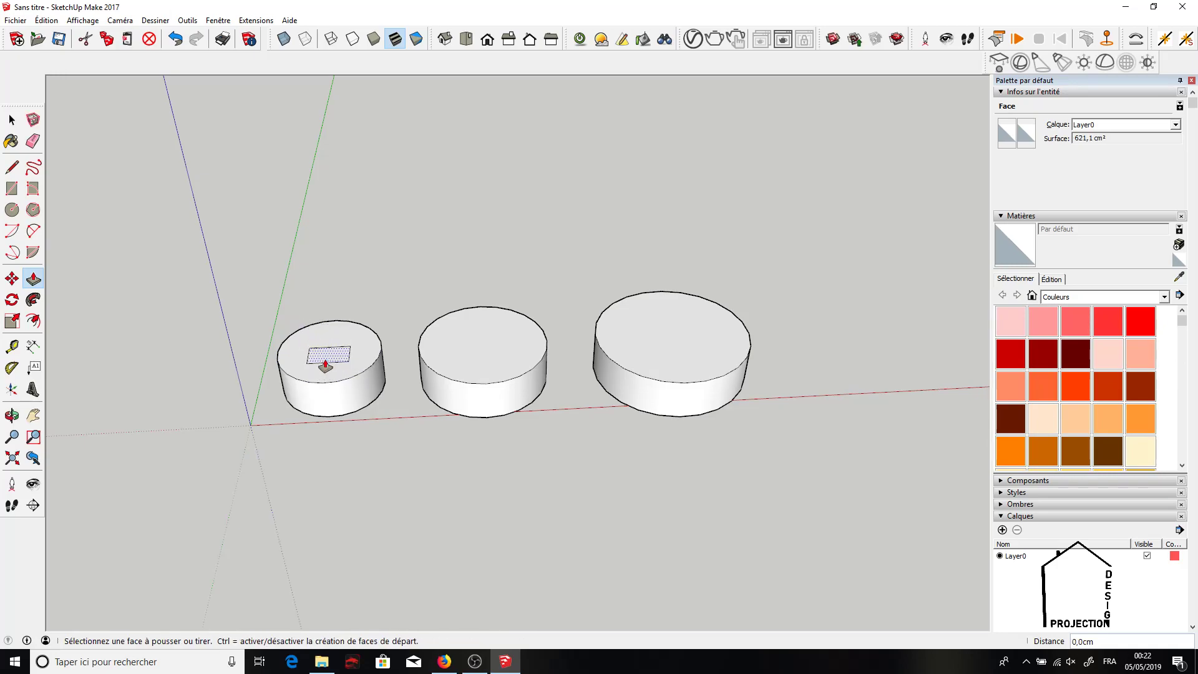
pyautogui.press('Escape')
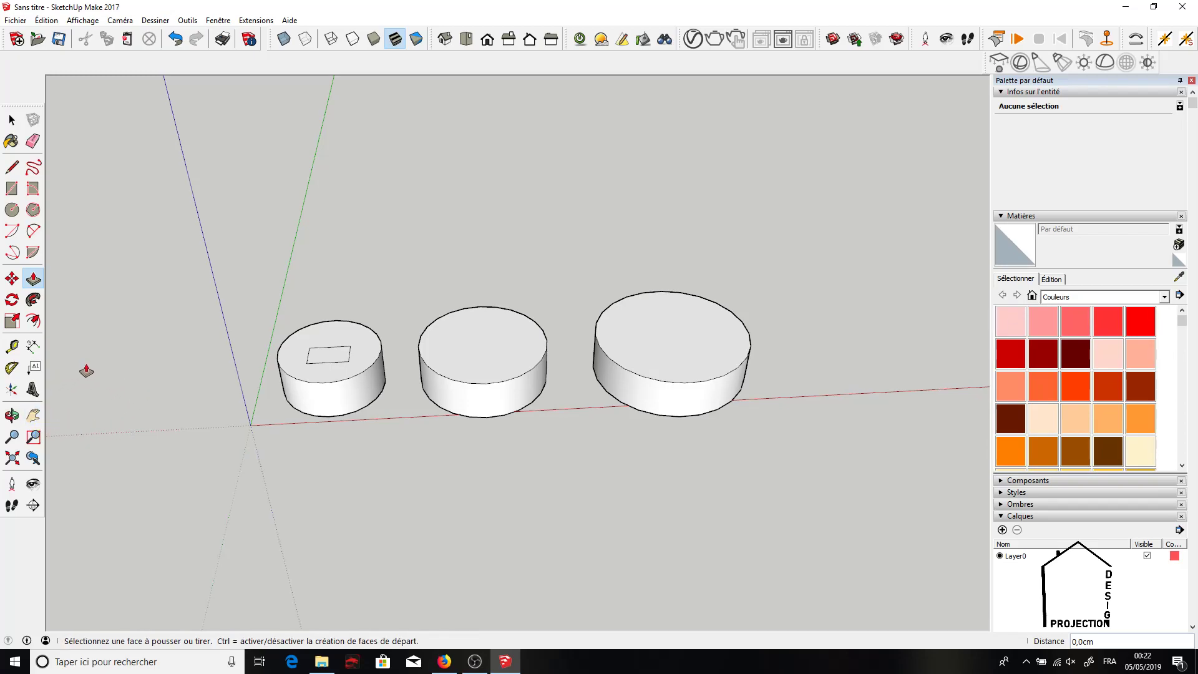
pyautogui.moveTo(324, 355); pyautogui.dragTo(322, 339)
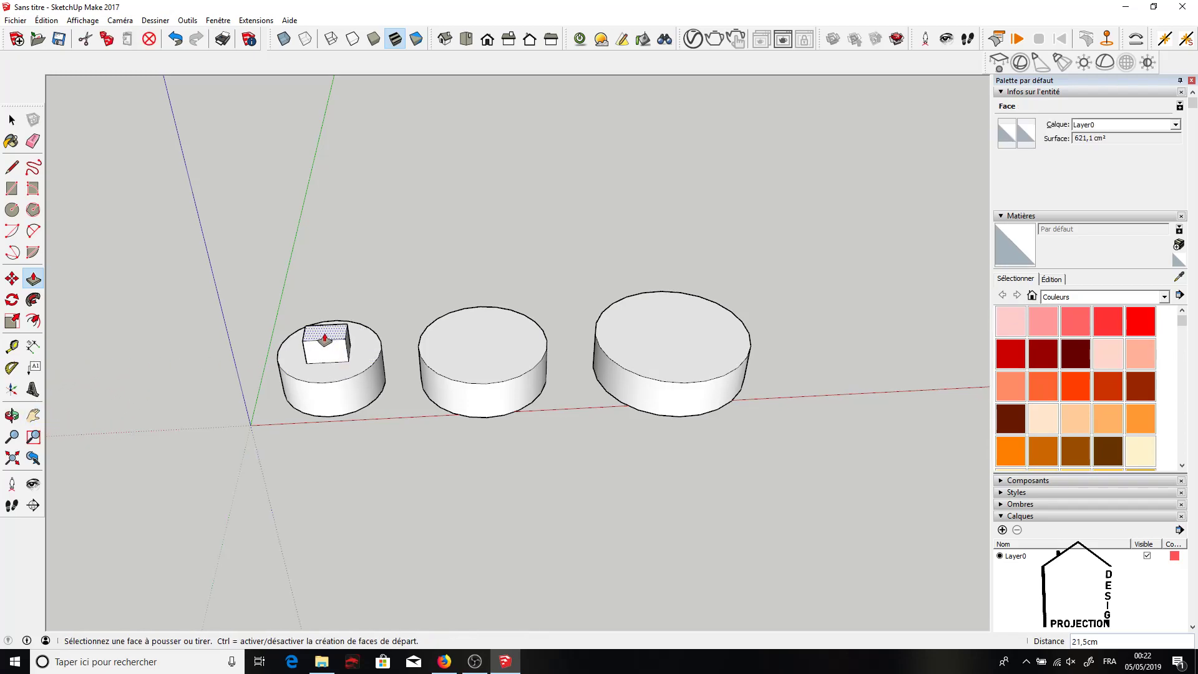
# Step: Raise the middle cylinder's top by the same 21.5 cm, and pull the largest cylinder's top up to the small box's top edge
pyautogui.doubleClick(476, 345)
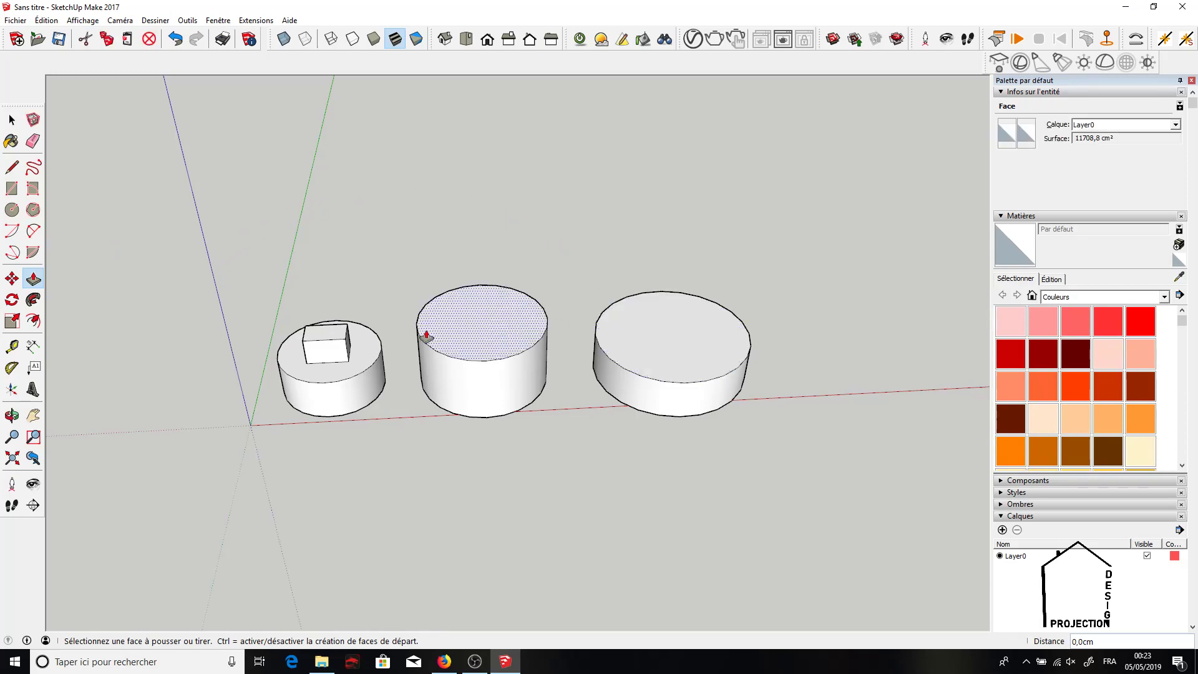
pyautogui.click(628, 358)
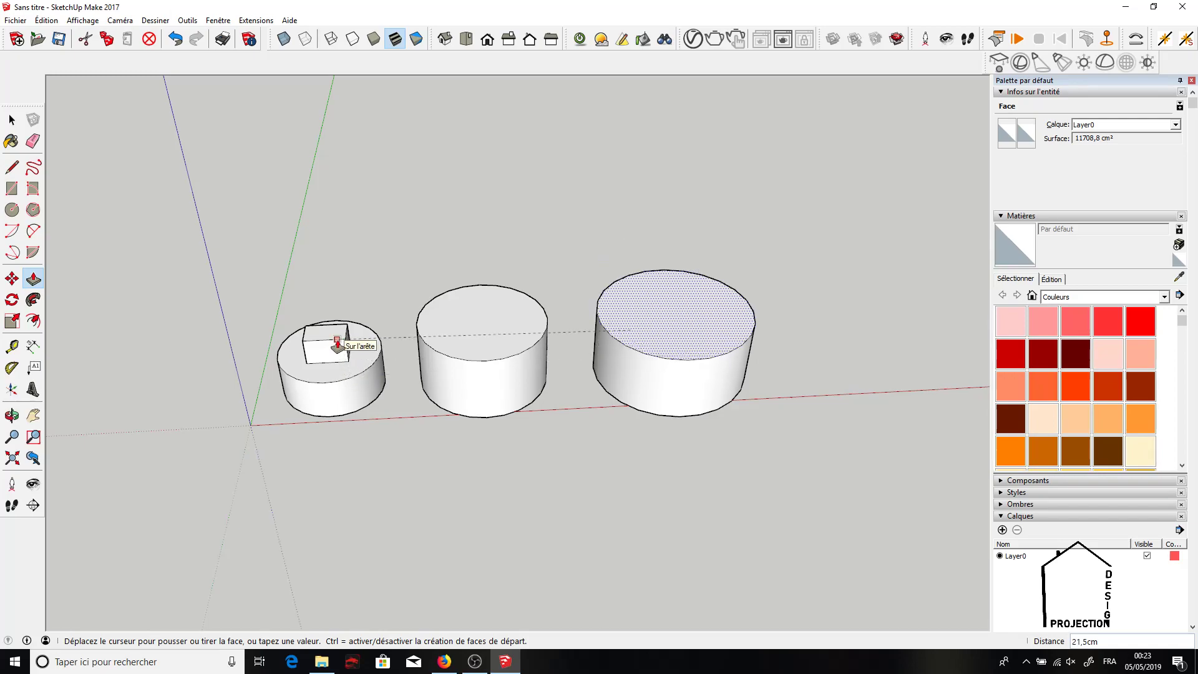
pyautogui.click(337, 344)
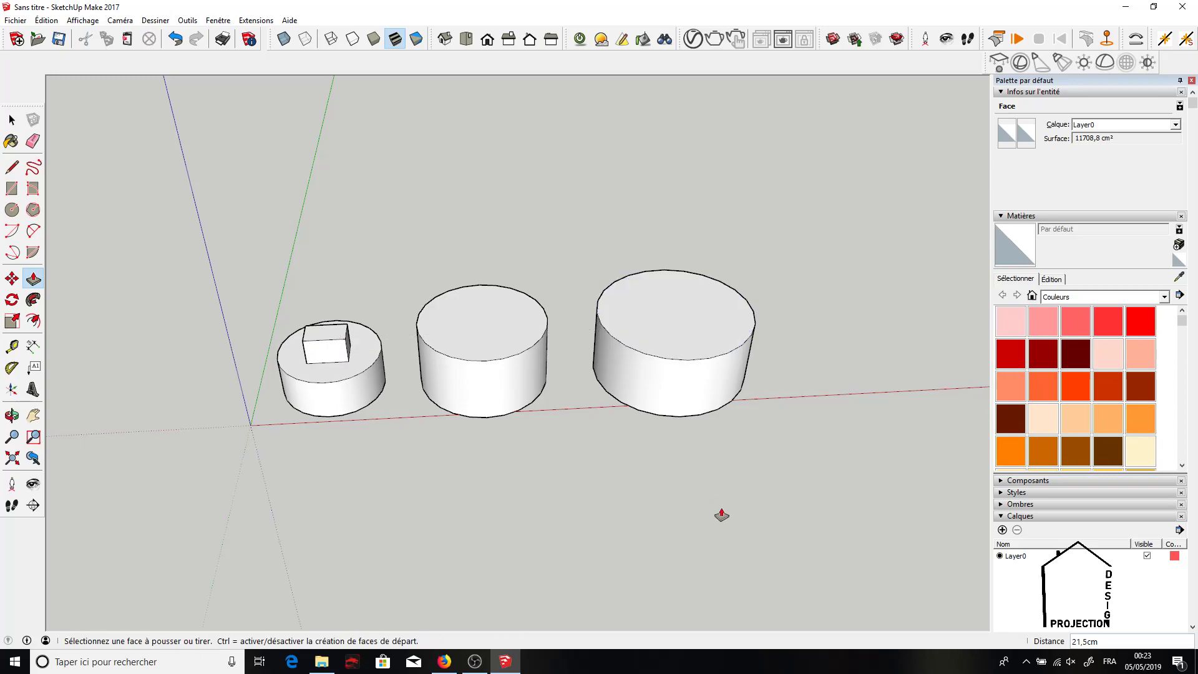
# Step: Draw a 60° pie sector on the top face of the largest cylinder, from its centre out to the rim
pyautogui.click(12, 415)
pyautogui.moveTo(582, 457)
pyautogui.mouseDown()
pyautogui.moveTo(474, 354)
pyautogui.moveTo(412, 224)
pyautogui.moveTo(529, 454)
pyautogui.moveTo(530, 430)
pyautogui.moveTo(565, 423)
pyautogui.moveTo(569, 448)
pyautogui.mouseUp()
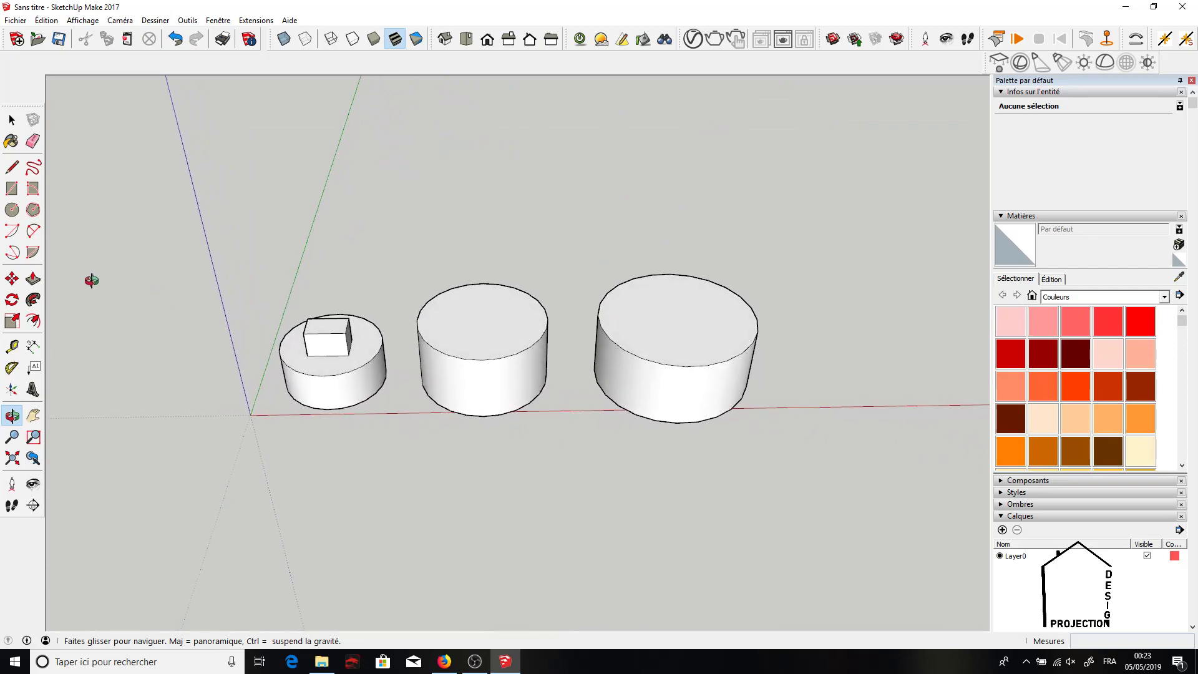
pyautogui.click(33, 254)
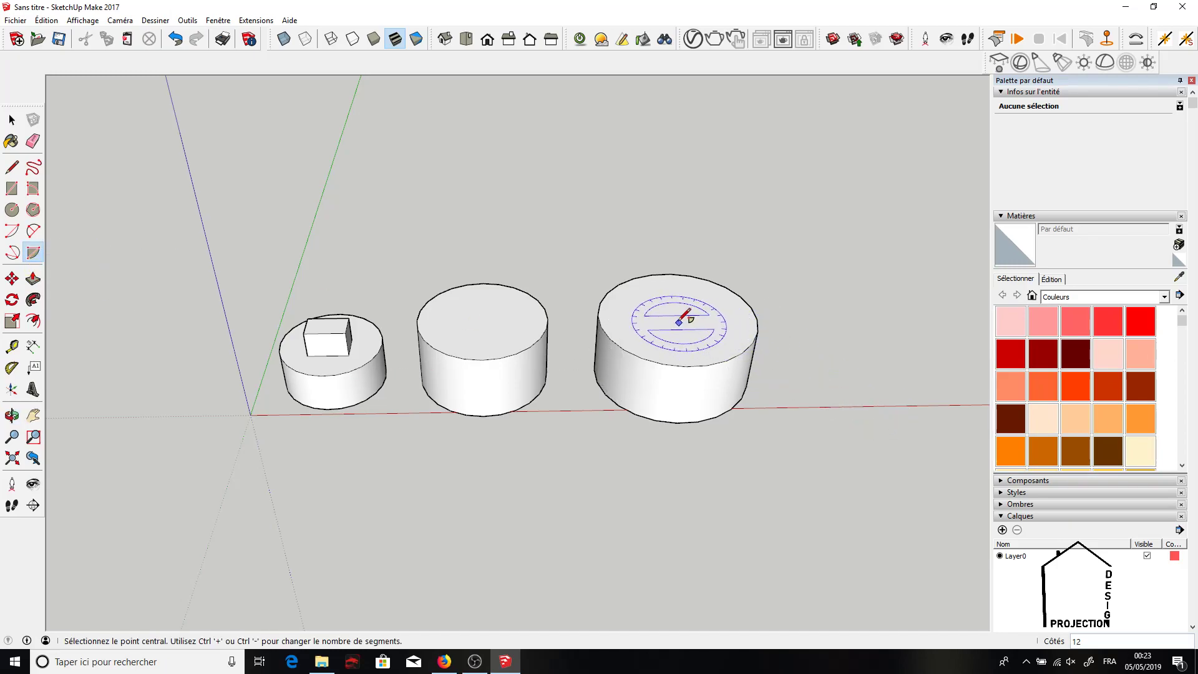
pyautogui.scroll(5, 677, 307)
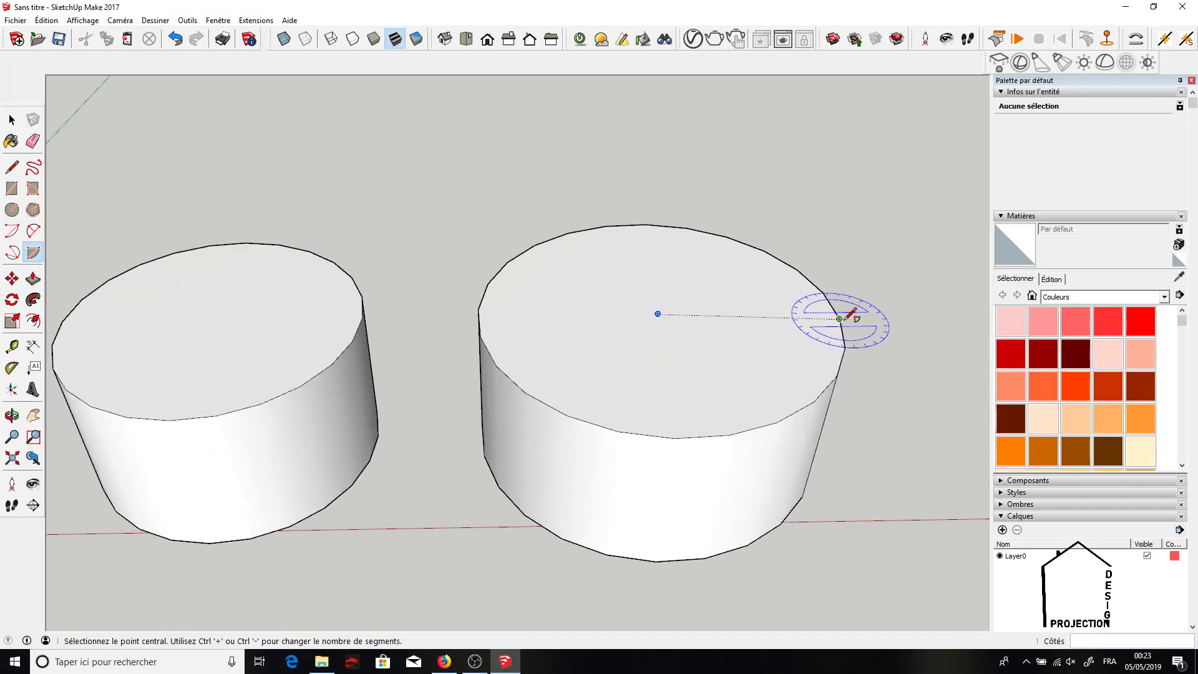
pyautogui.click(660, 315)
pyautogui.click(659, 316)
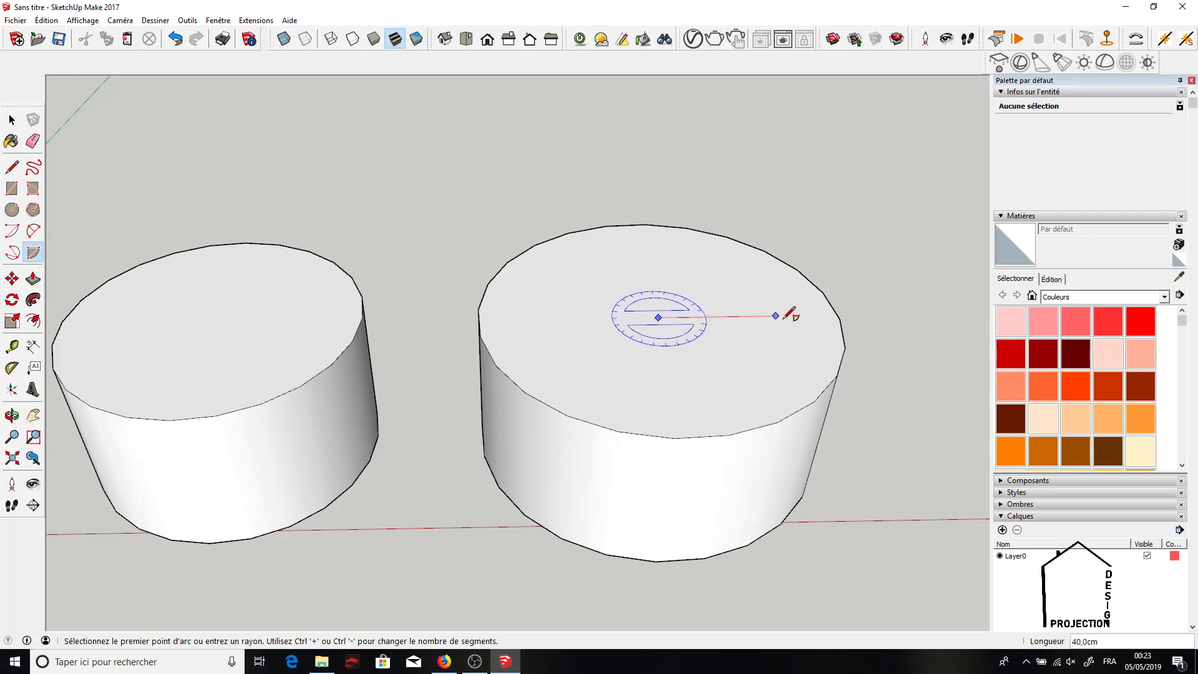
pyautogui.click(840, 319)
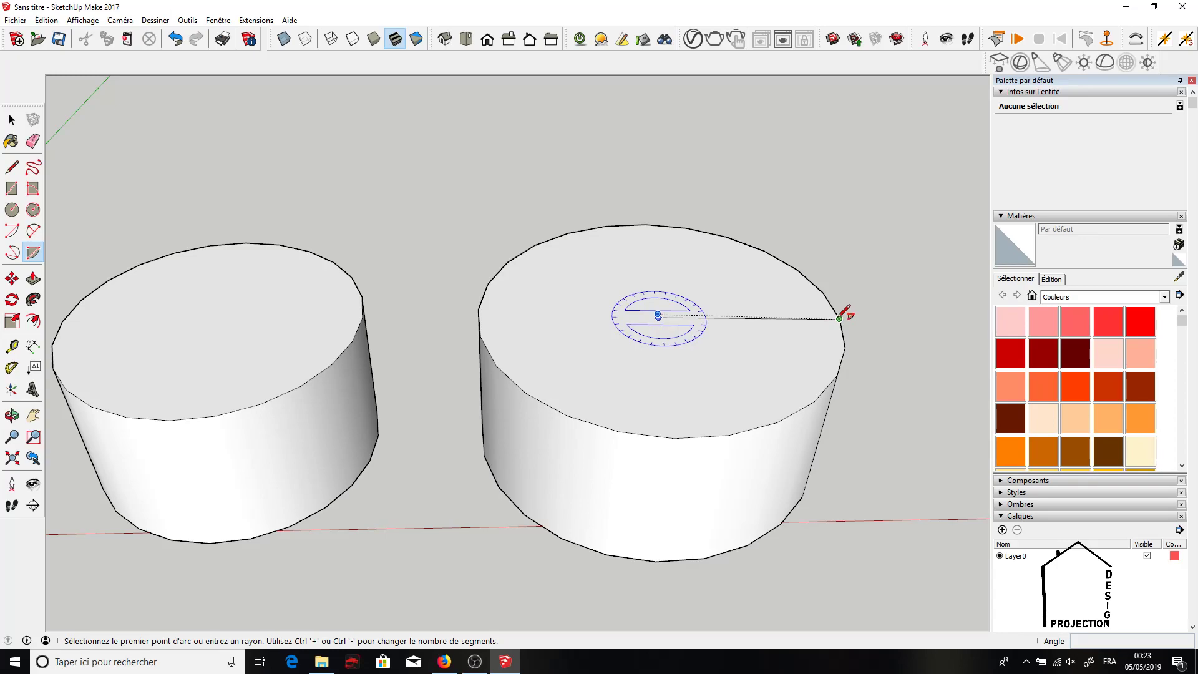
pyautogui.click(773, 406)
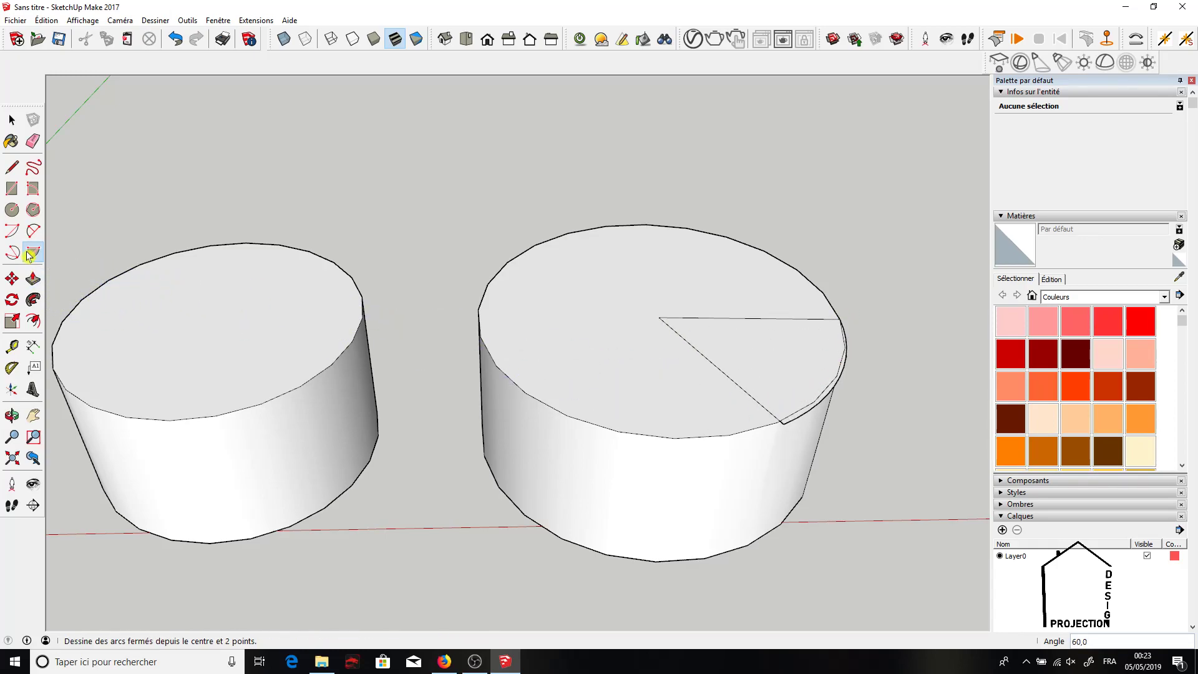
# Step: Extrude the pie sector on the largest cylinder upward by about 33.5 cm
pyautogui.click(33, 278)
pyautogui.click(773, 387)
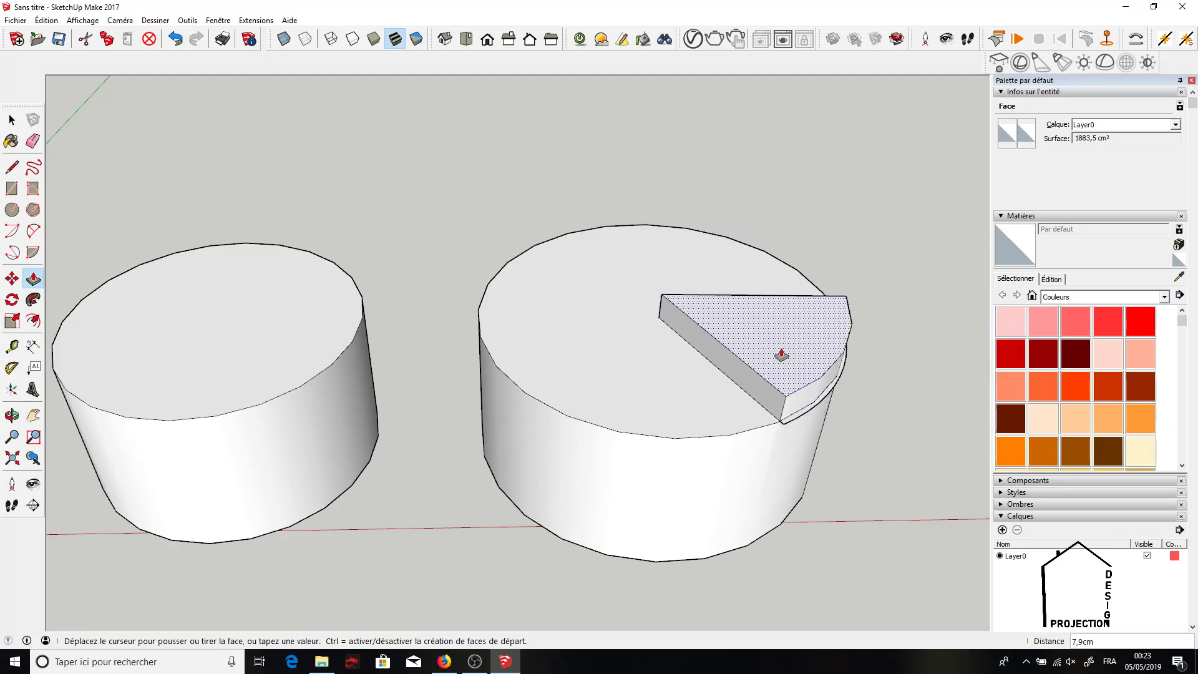
pyautogui.click(771, 293)
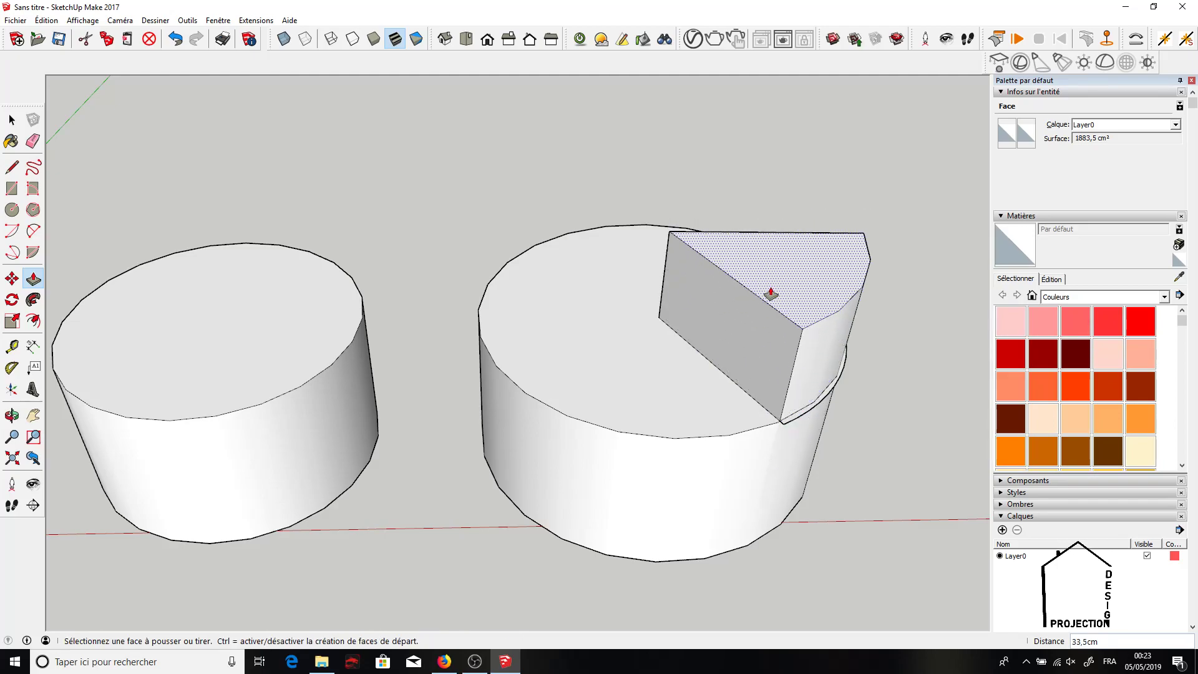
# Step: Pull the front face of the small box on the smallest cylinder outward by its limit of about 20.8 cm
pyautogui.click(12, 415)
pyautogui.moveTo(169, 415); pyautogui.dragTo(517, 399)
pyautogui.click(33, 415)
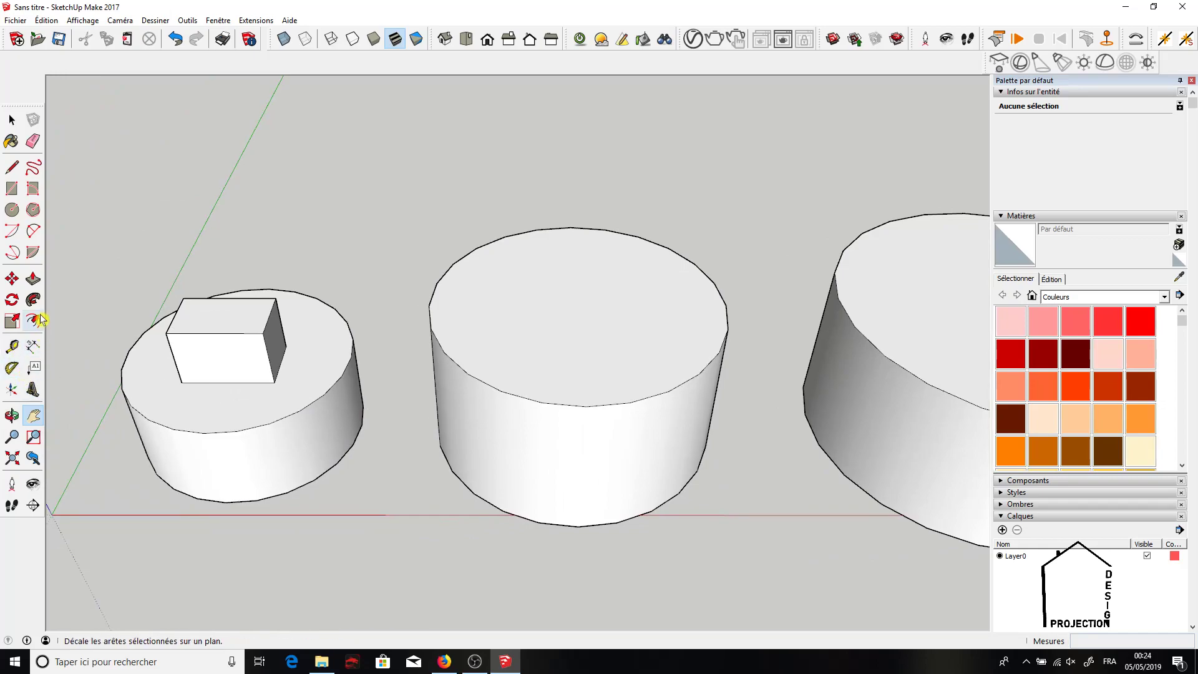
pyautogui.click(33, 279)
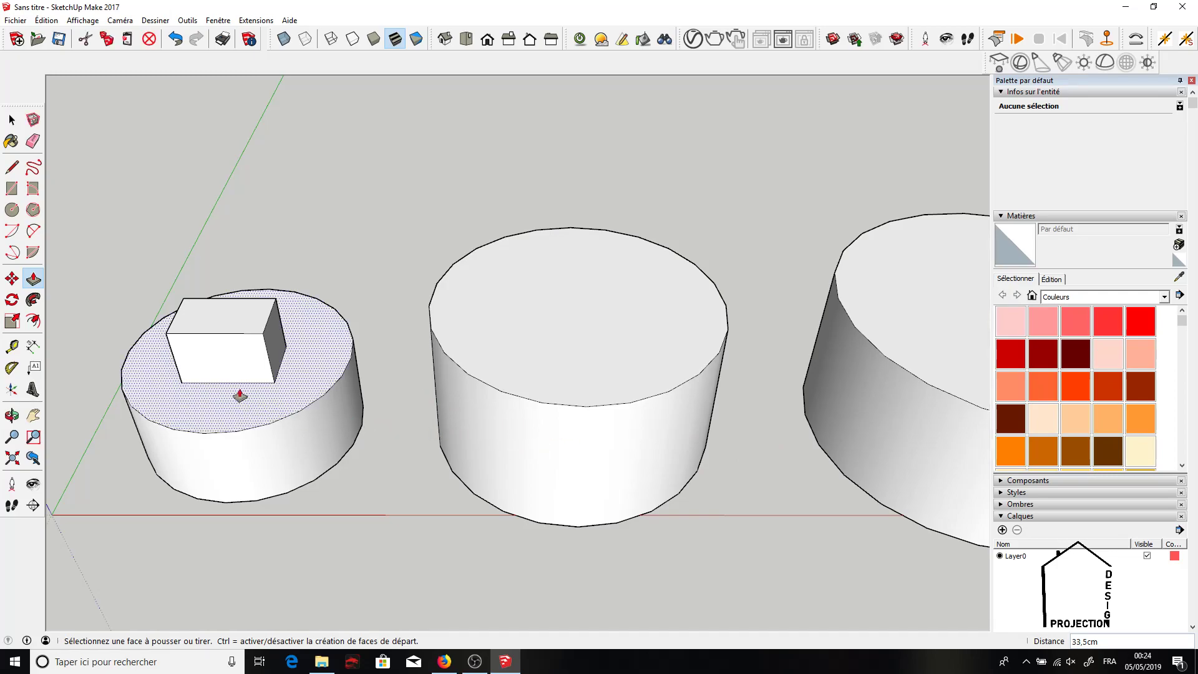
pyautogui.click(229, 374)
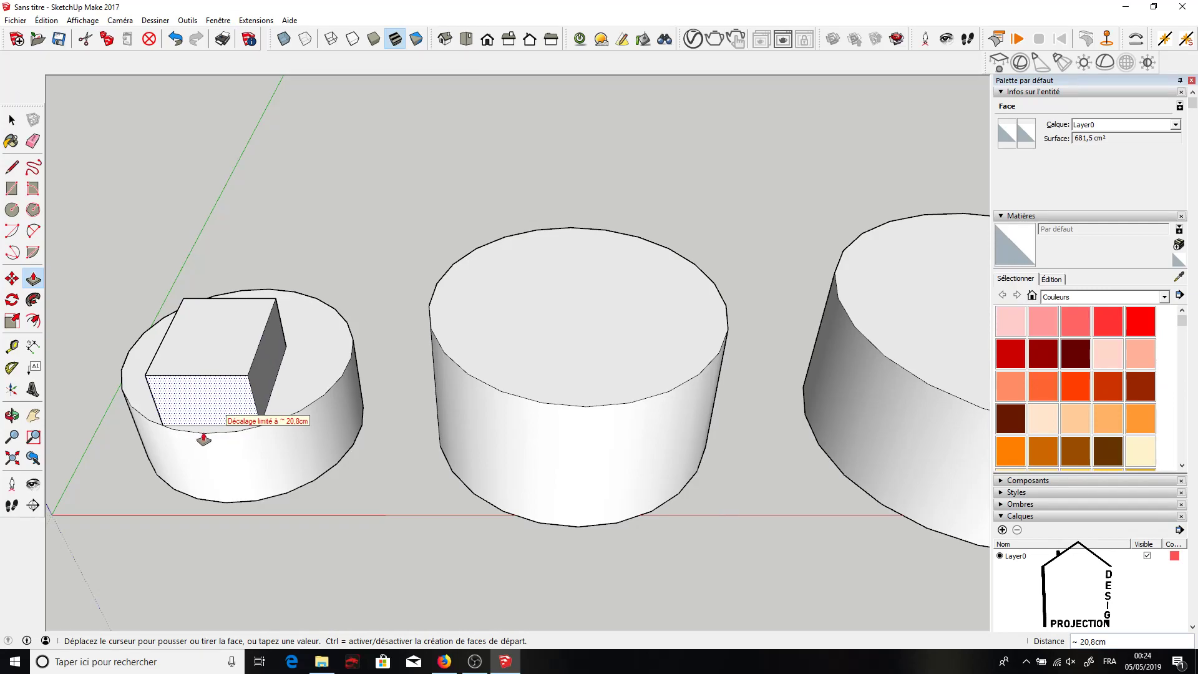
pyautogui.click(215, 421)
# Step: Draw a rectangle on the ground beyond the largest cylinder and extrude it upward into a box
pyautogui.press('h')
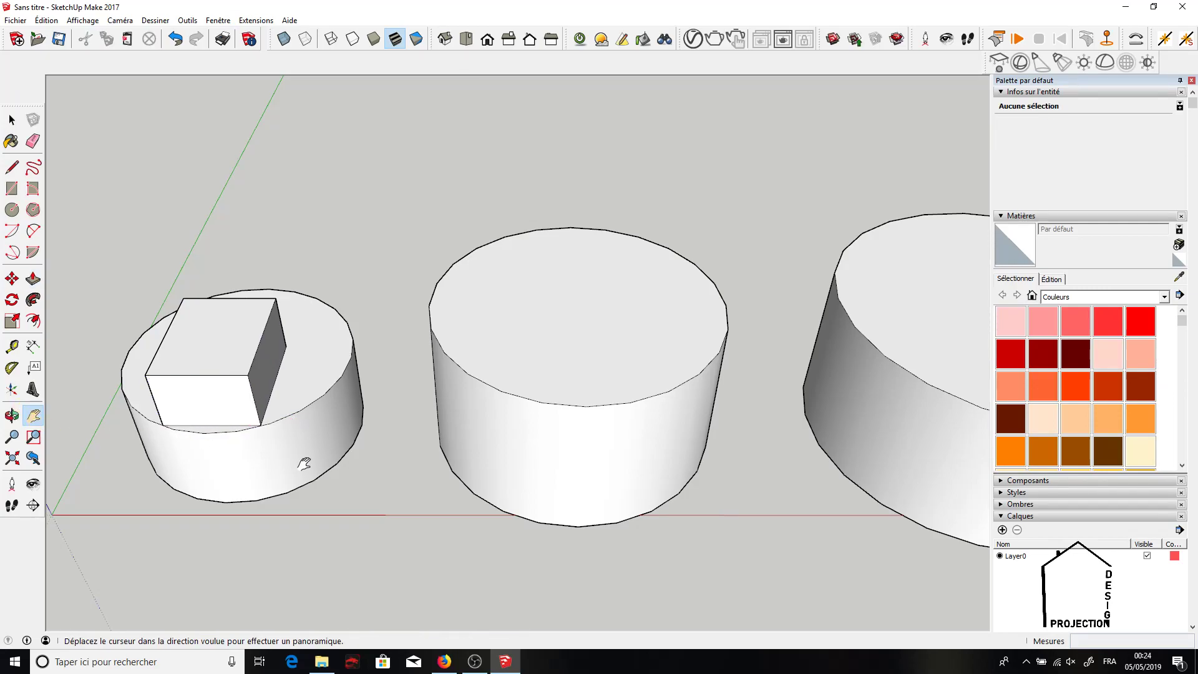
pyautogui.moveTo(372, 472); pyautogui.dragTo(355, 508)
pyautogui.scroll(-5, 353, 507)
pyautogui.moveTo(649, 564); pyautogui.dragTo(323, 501)
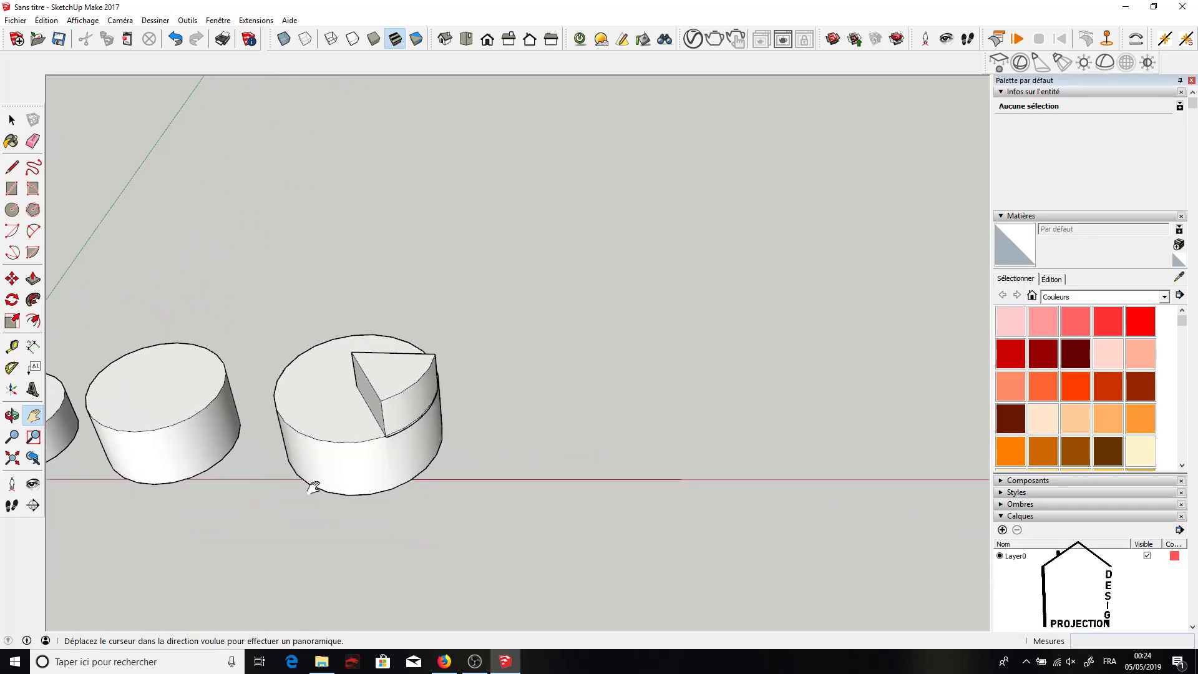
pyautogui.click(33, 188)
pyautogui.click(552, 465)
pyautogui.click(549, 409)
pyautogui.click(620, 410)
pyautogui.click(33, 278)
pyautogui.moveTo(570, 454); pyautogui.dragTo(369, 484)
# Step: Lengthen the new box by pulling its front face outward about 53.1 cm
pyautogui.click(11, 414)
pyautogui.click(33, 278)
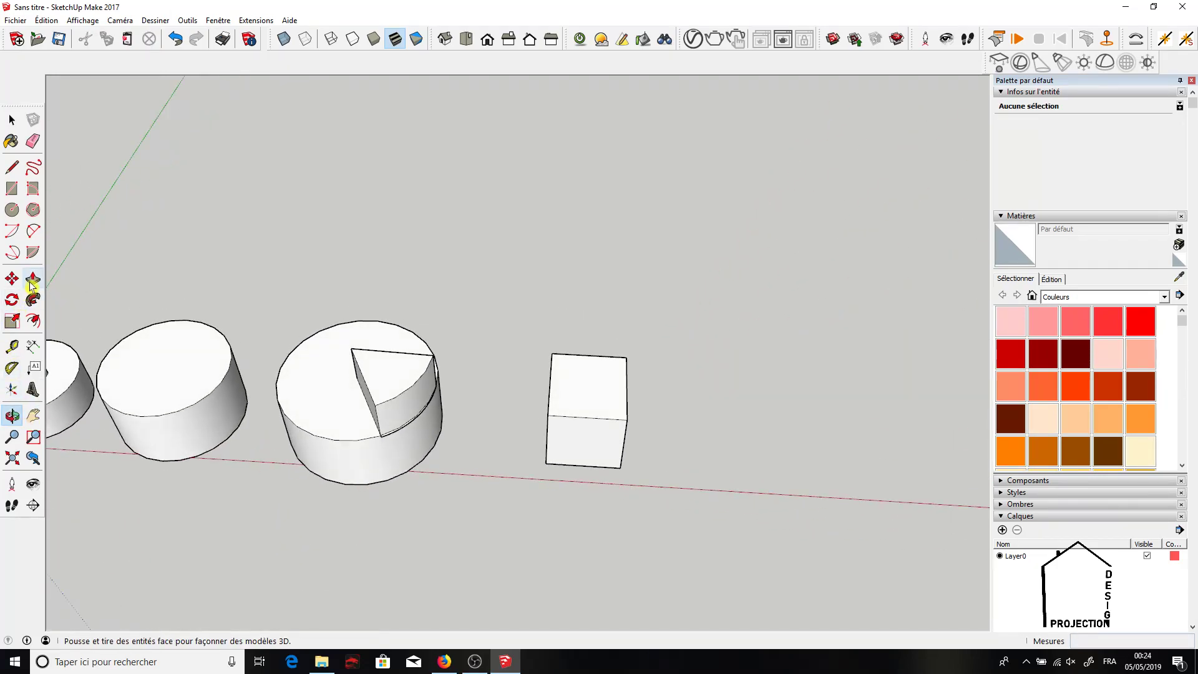
pyautogui.moveTo(572, 447); pyautogui.dragTo(559, 508)
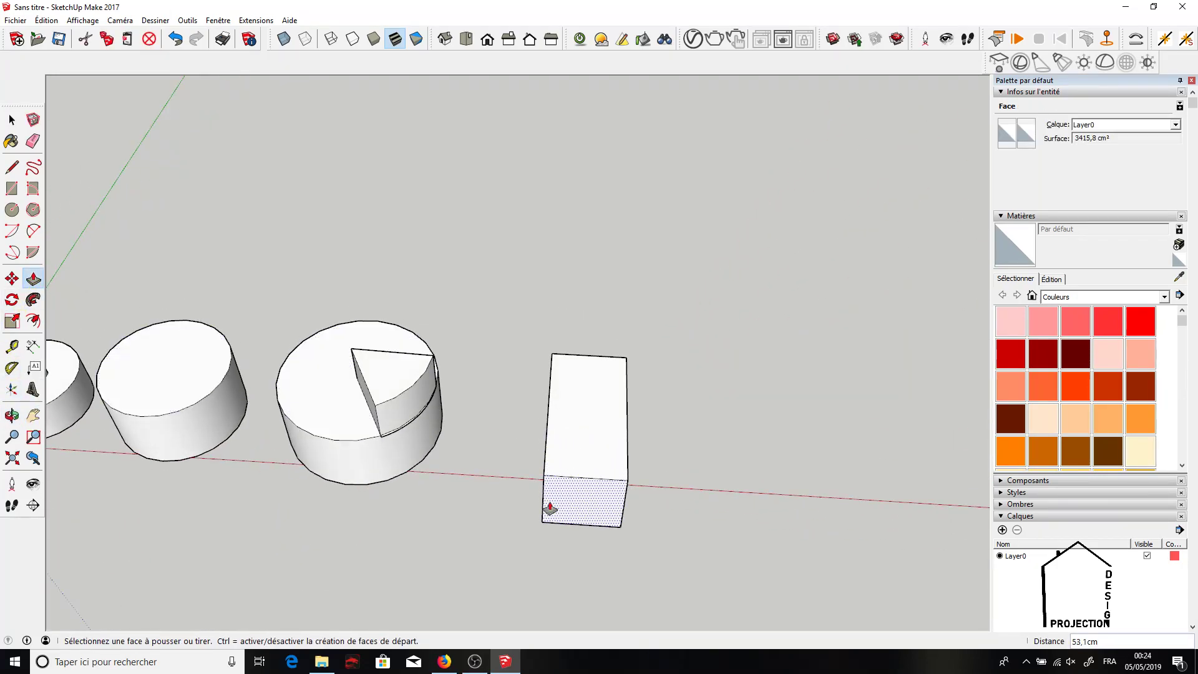
# Step: Enlarge the box by pulling its end face and long side face outward, the last pull by about 91.9 cm
pyautogui.click(11, 415)
pyautogui.moveTo(532, 435); pyautogui.dragTo(230, 356)
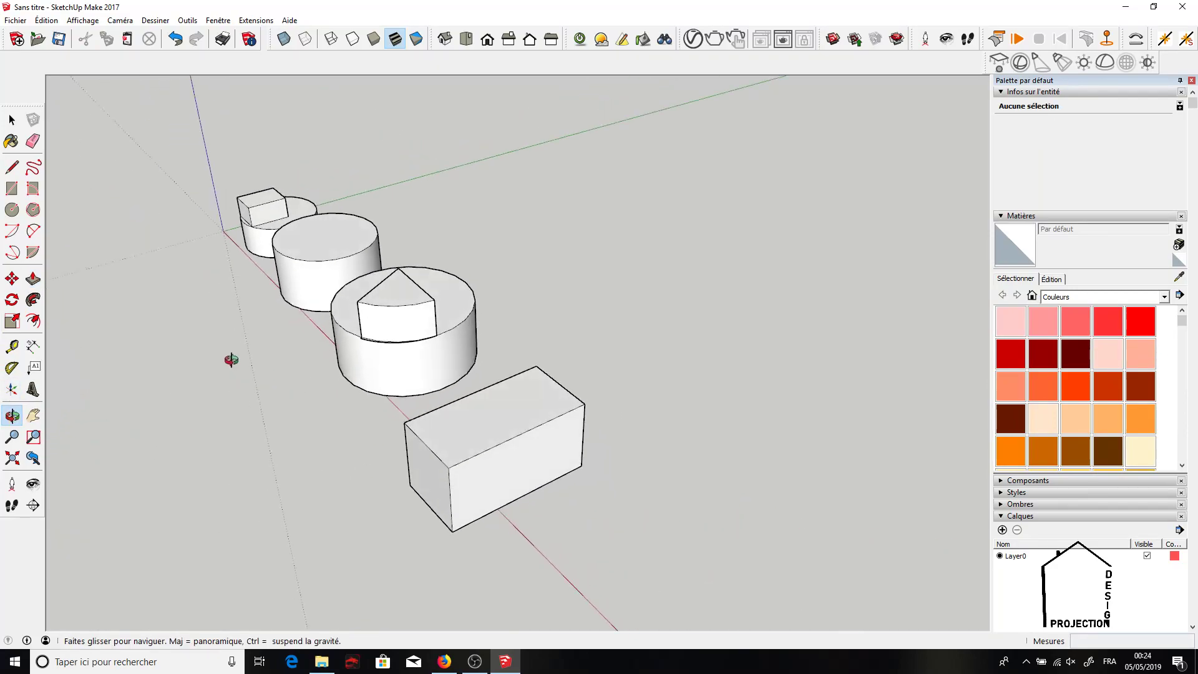
pyautogui.click(33, 278)
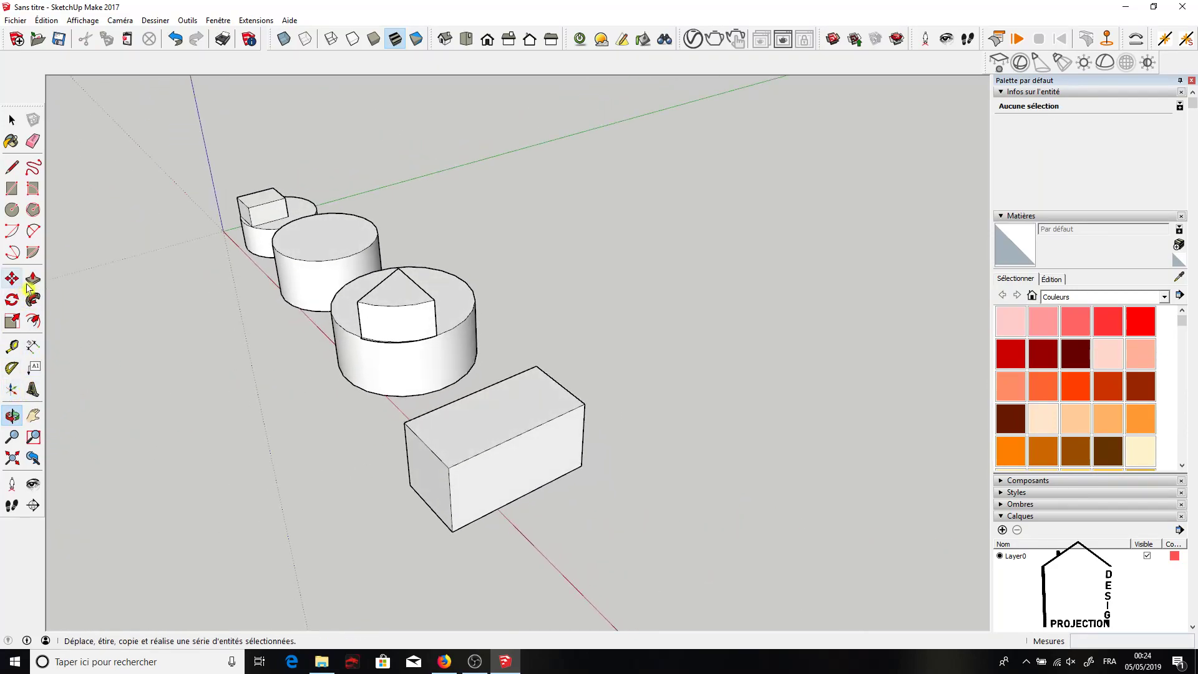
pyautogui.moveTo(500, 484)
pyautogui.mouseDown()
pyautogui.moveTo(468, 455)
pyautogui.moveTo(523, 487)
pyautogui.mouseUp()
pyautogui.moveTo(417, 492); pyautogui.dragTo(495, 468)
pyautogui.click(580, 467)
pyautogui.moveTo(581, 466); pyautogui.dragTo(372, 483)
pyautogui.moveTo(455, 481); pyautogui.dragTo(545, 534)
# Step: Draw a long, narrow rectangle about 58.6 × 444.7 cm on the ground behind the row of solids
pyautogui.click(12, 415)
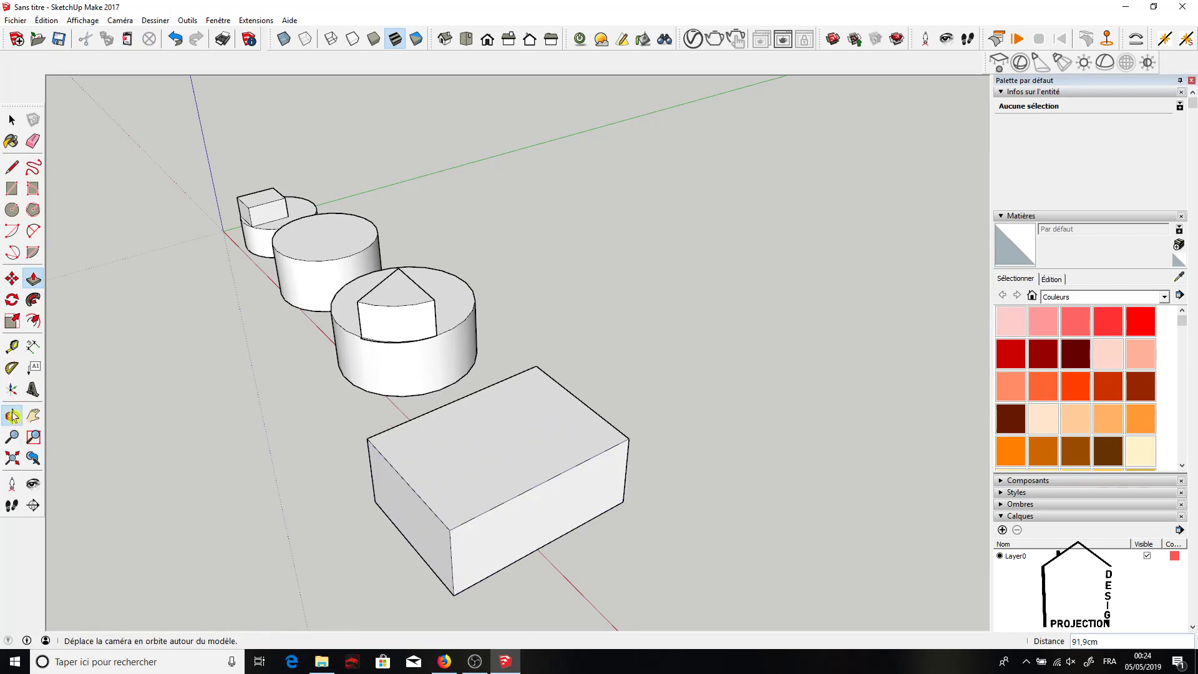
pyautogui.moveTo(245, 460); pyautogui.dragTo(568, 426)
pyautogui.press('h')
pyautogui.moveTo(75, 413); pyautogui.dragTo(233, 497)
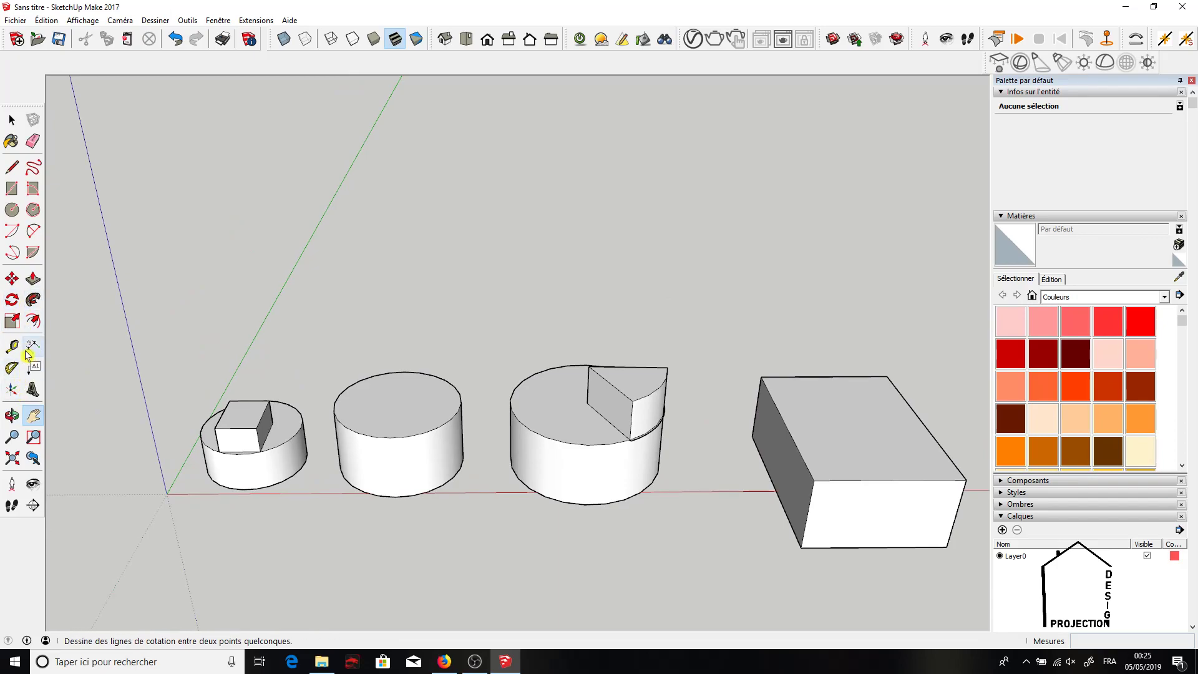
pyautogui.click(13, 415)
pyautogui.moveTo(262, 437); pyautogui.dragTo(243, 478)
pyautogui.click(34, 416)
pyautogui.moveTo(300, 359); pyautogui.dragTo(234, 506)
pyautogui.click(33, 188)
pyautogui.click(322, 435)
pyautogui.click(332, 408)
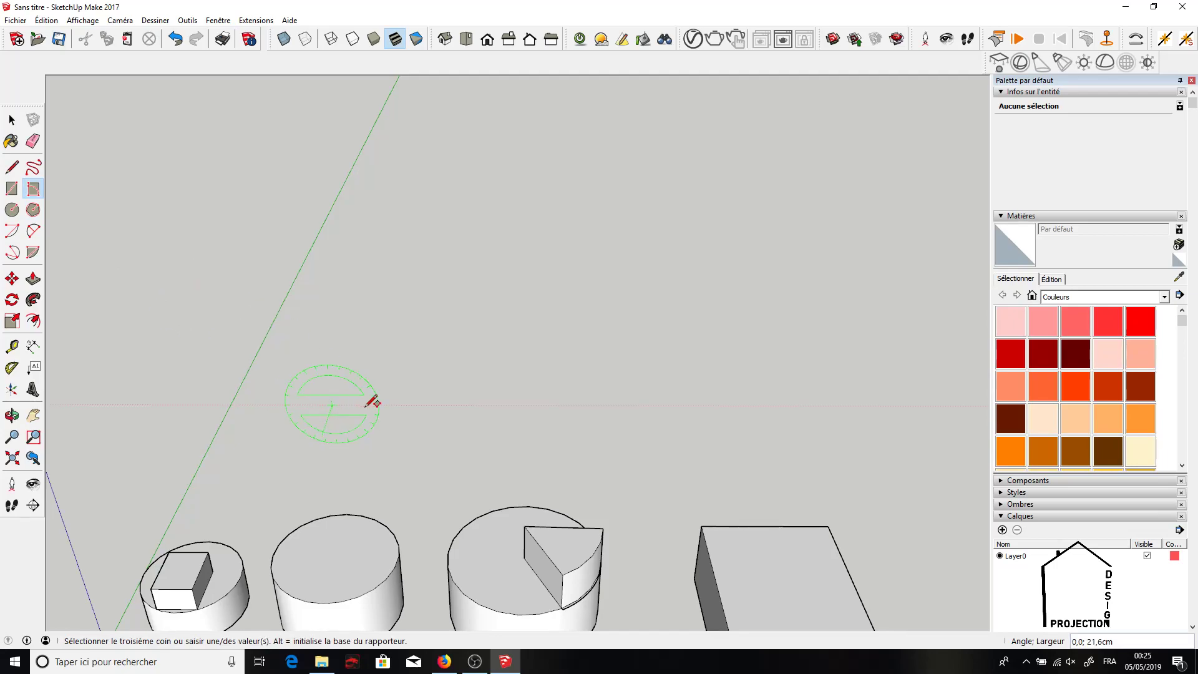
pyautogui.click(729, 406)
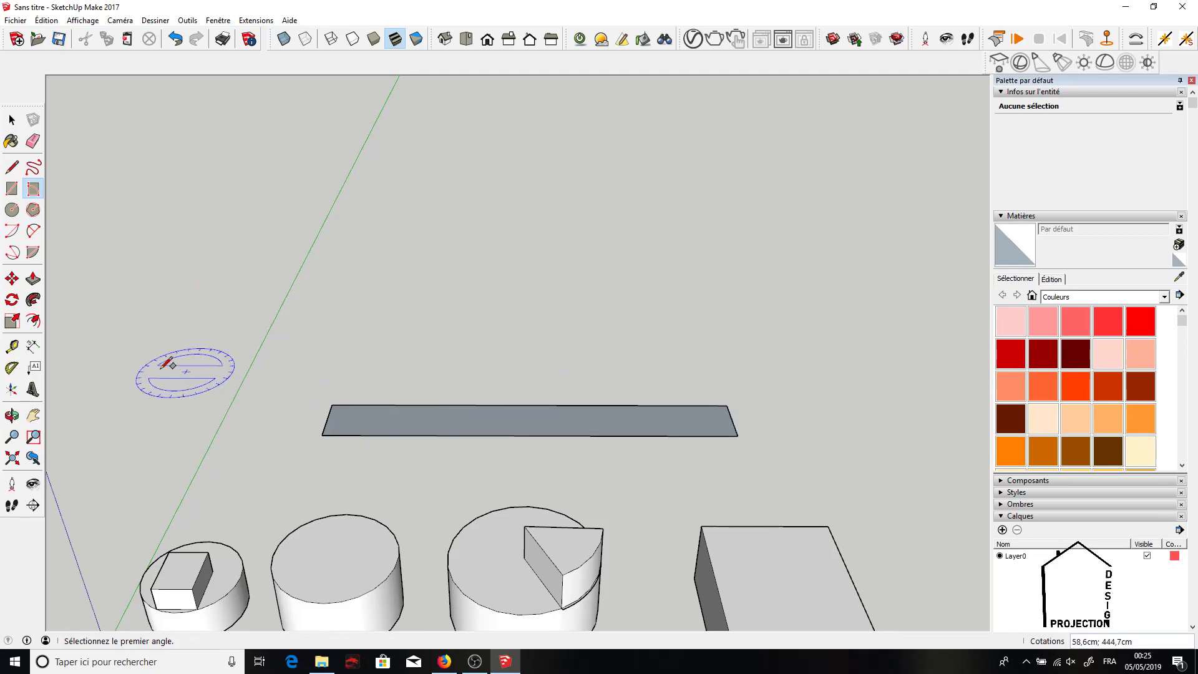
# Step: Extrude the long rectangle upward by 200 cm to form a wall
pyautogui.click(33, 278)
pyautogui.click(485, 429)
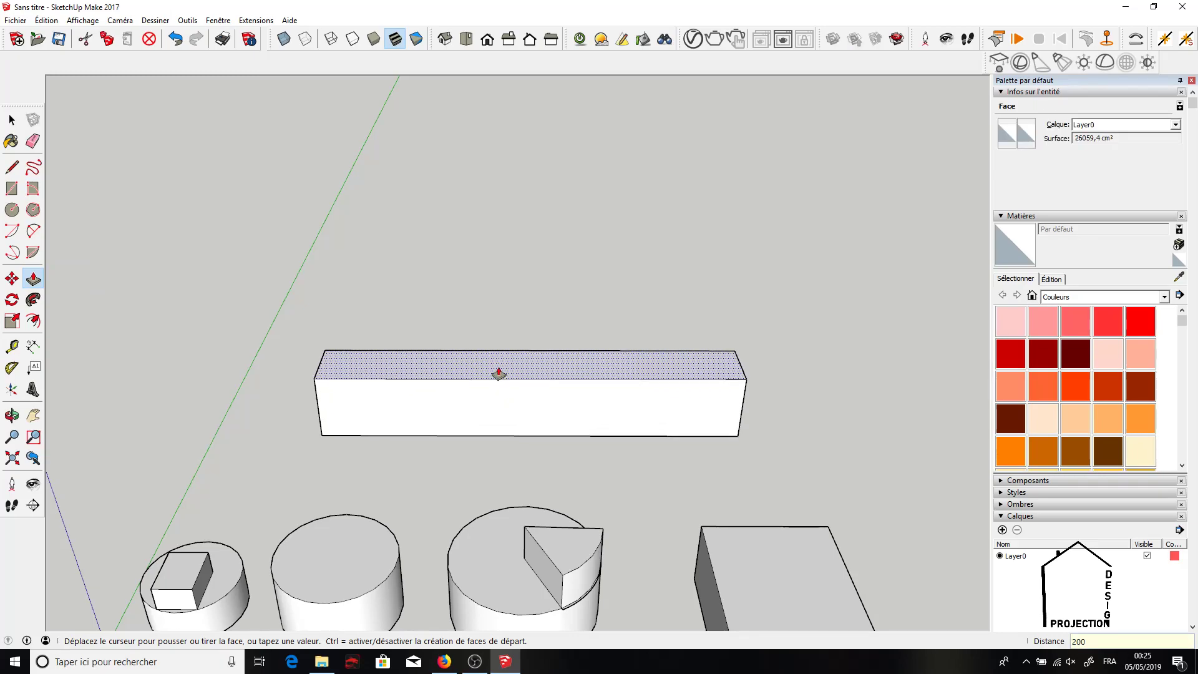
pyautogui.write('200')
pyautogui.press('Return')
# Step: Draw a rectangle about 60.1 × 121.0 cm in the upper middle of the wall's front face
pyautogui.click(34, 188)
pyautogui.click(462, 312)
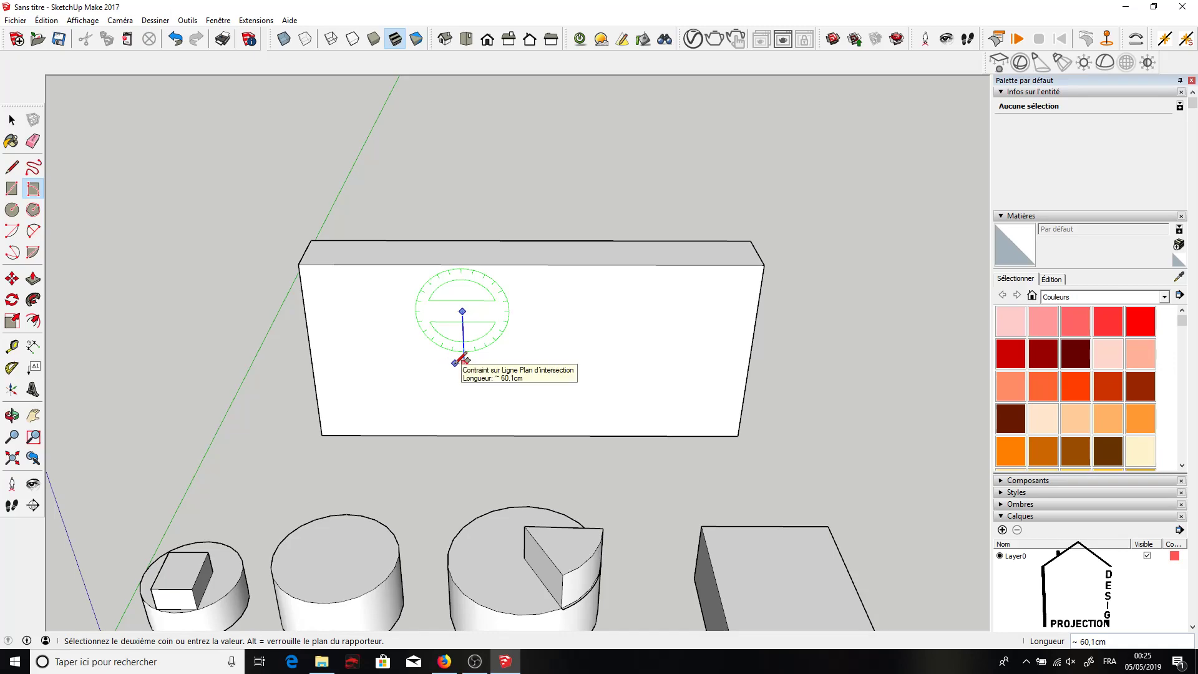
pyautogui.click(457, 362)
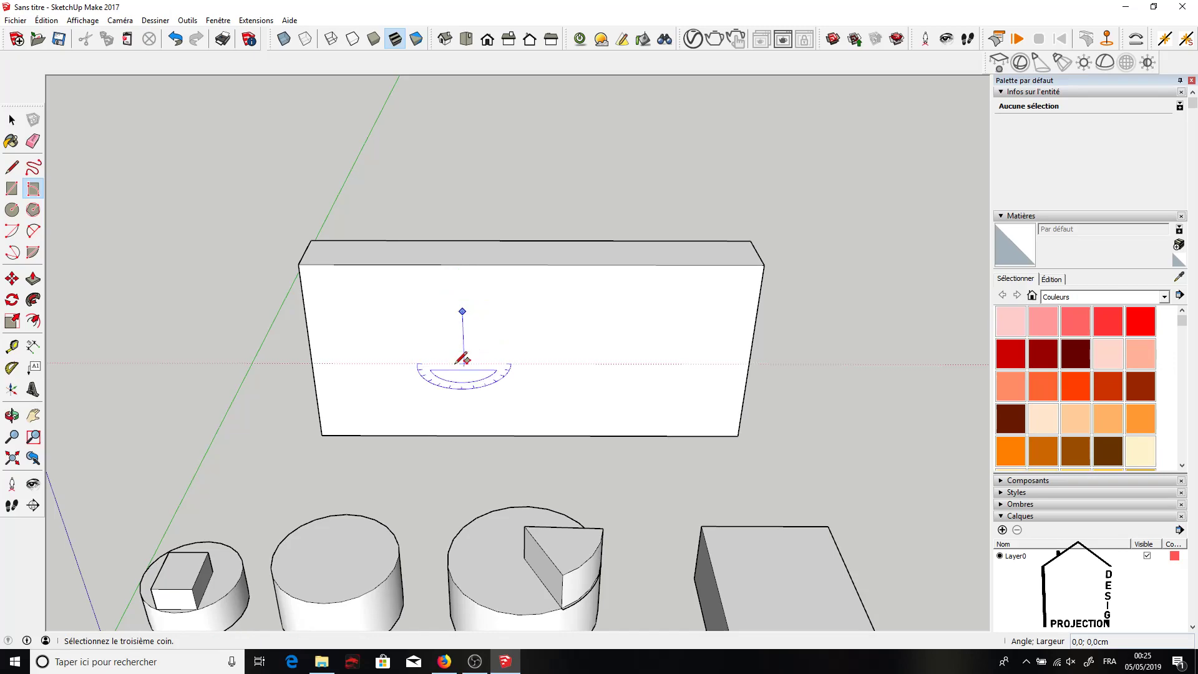
pyautogui.click(584, 355)
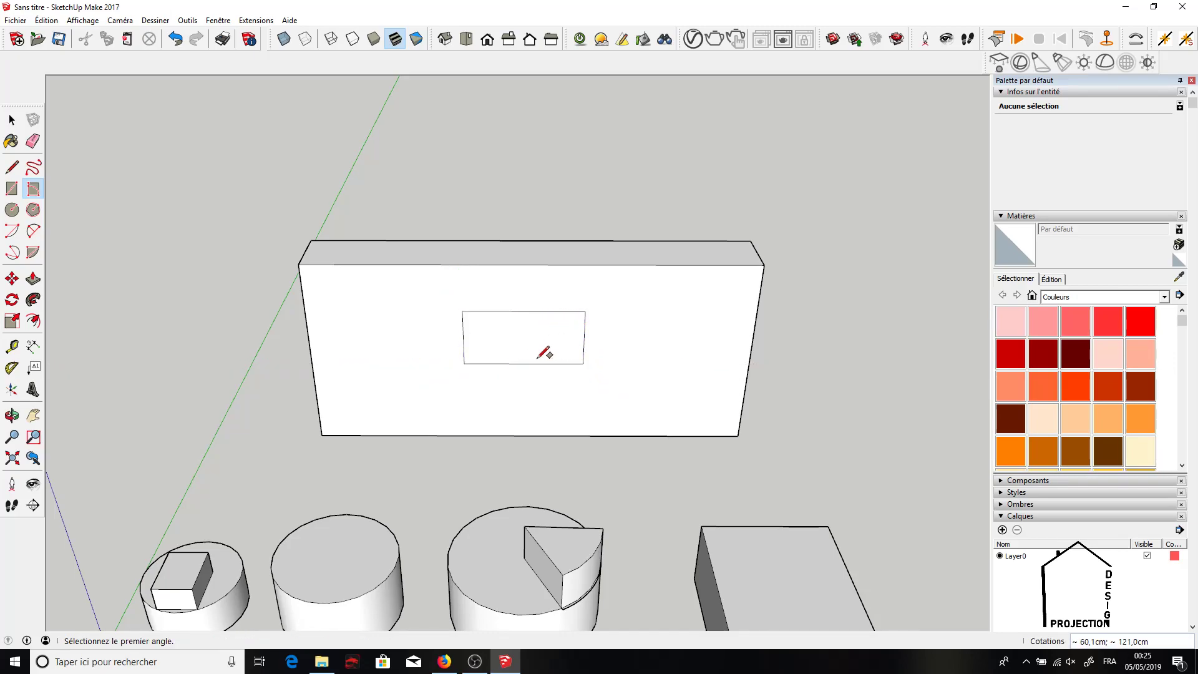
# Step: Push the rectangle through the full 58.6 cm wall thickness to cut a window opening
pyautogui.click(33, 279)
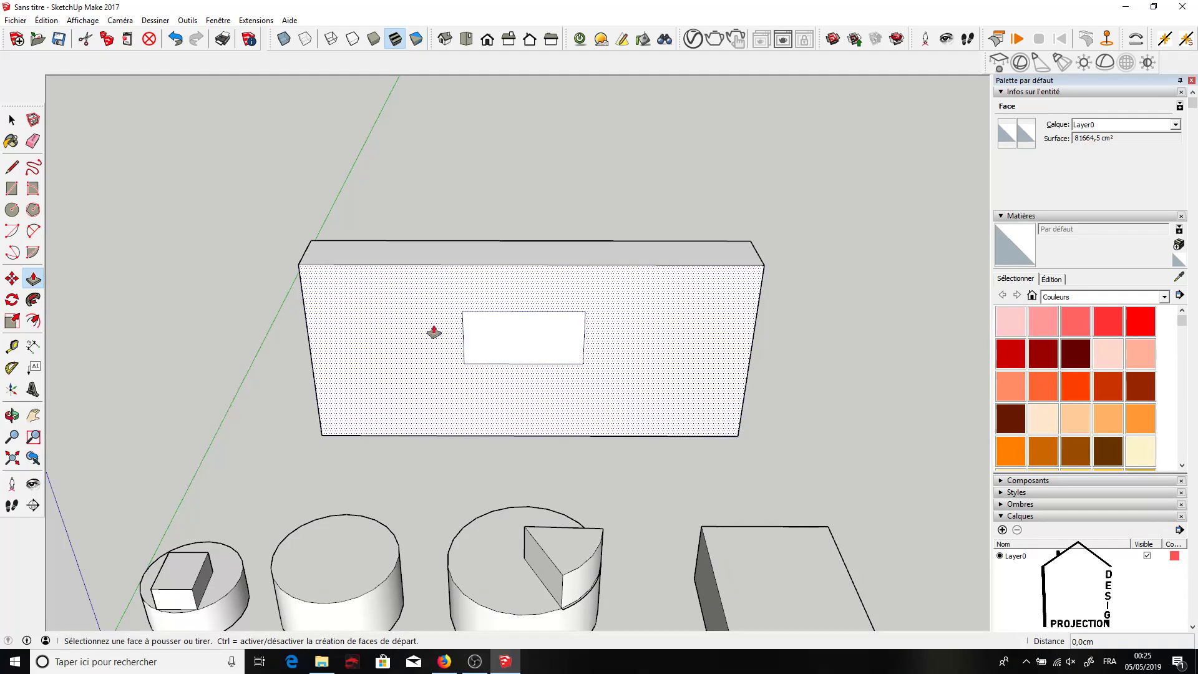
pyautogui.click(484, 356)
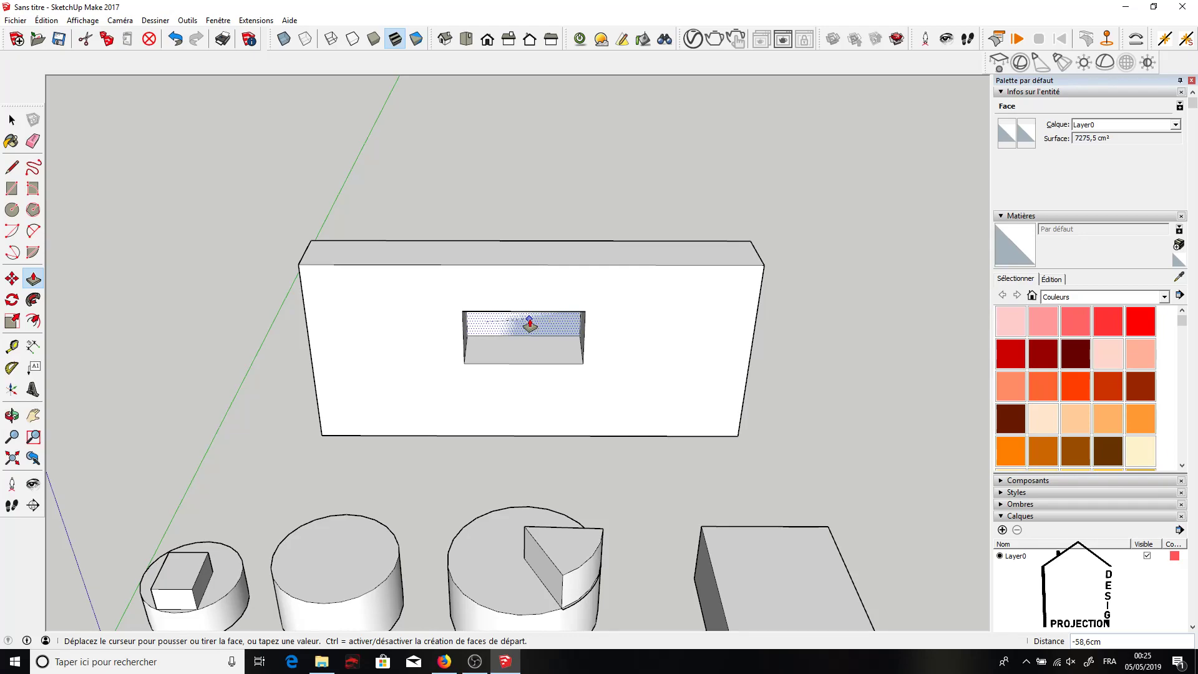
pyautogui.click(530, 323)
# Step: Draw a smaller rectangle near the wall's lower left corner and cut it through by repeating the previous push depth
pyautogui.click(11, 414)
pyautogui.moveTo(241, 428); pyautogui.dragTo(187, 458)
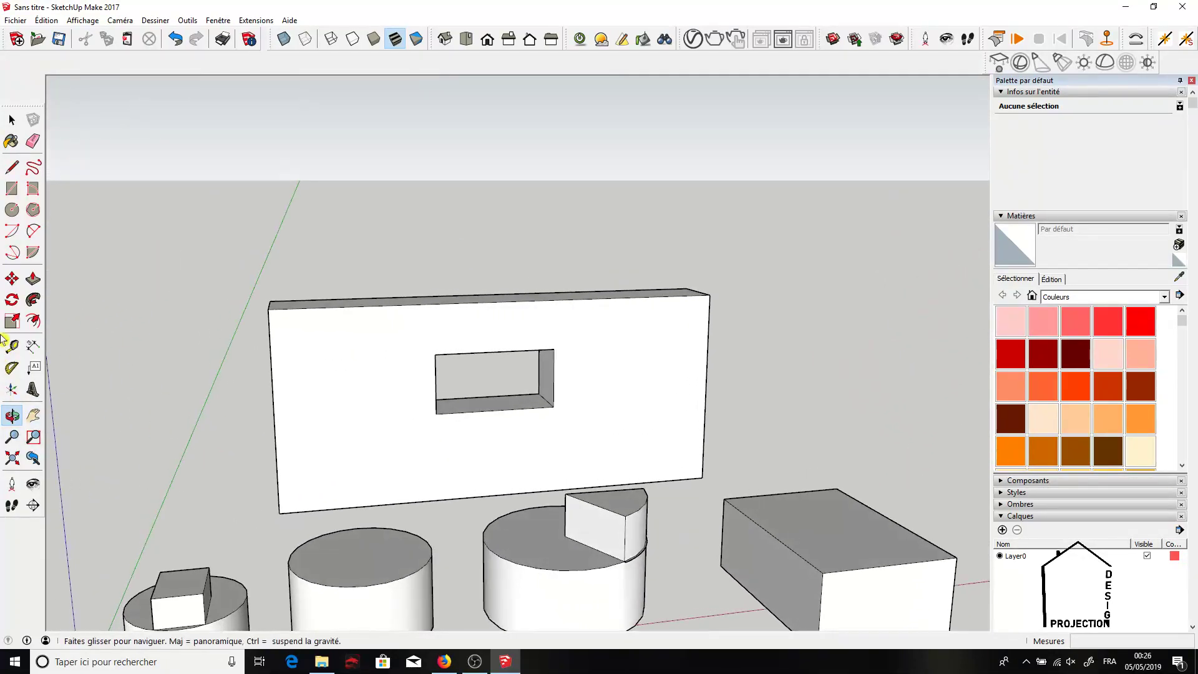
pyautogui.click(33, 188)
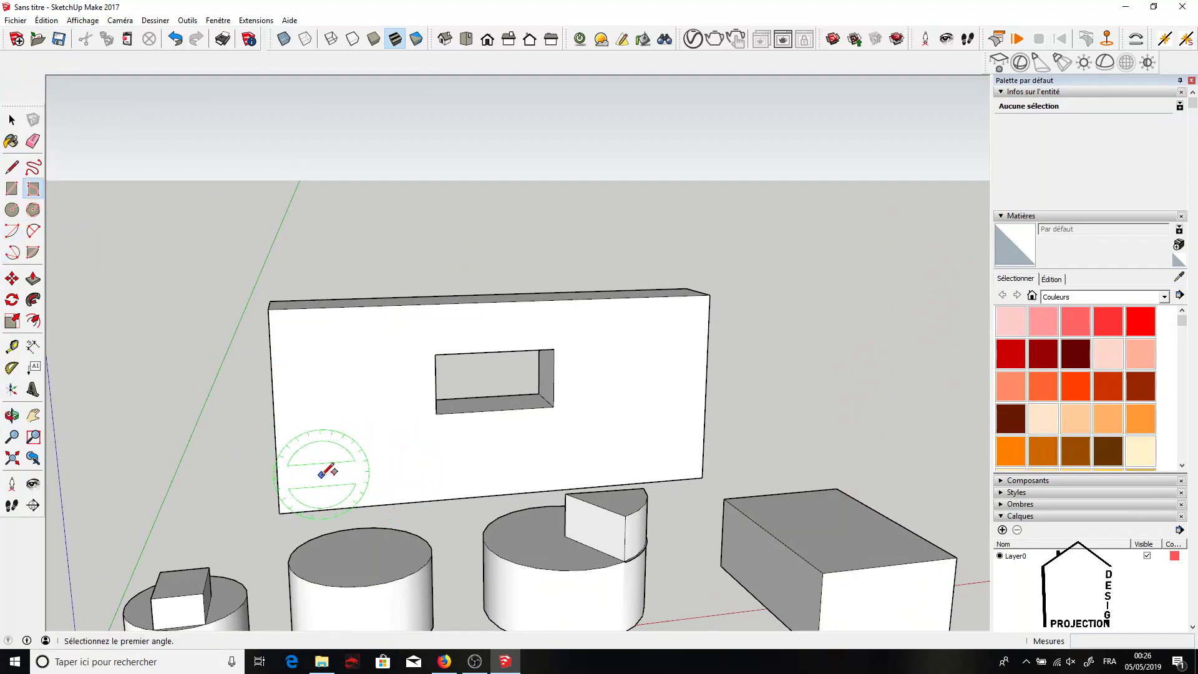
pyautogui.click(321, 475)
pyautogui.click(390, 469)
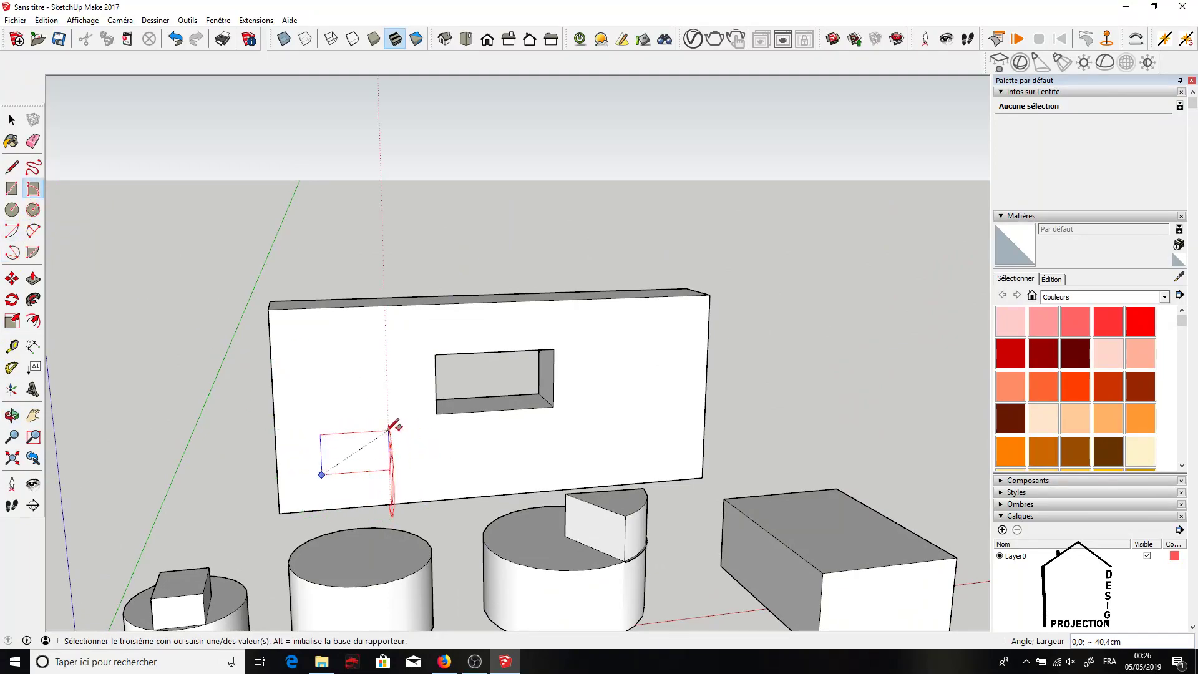
pyautogui.click(387, 421)
pyautogui.click(33, 278)
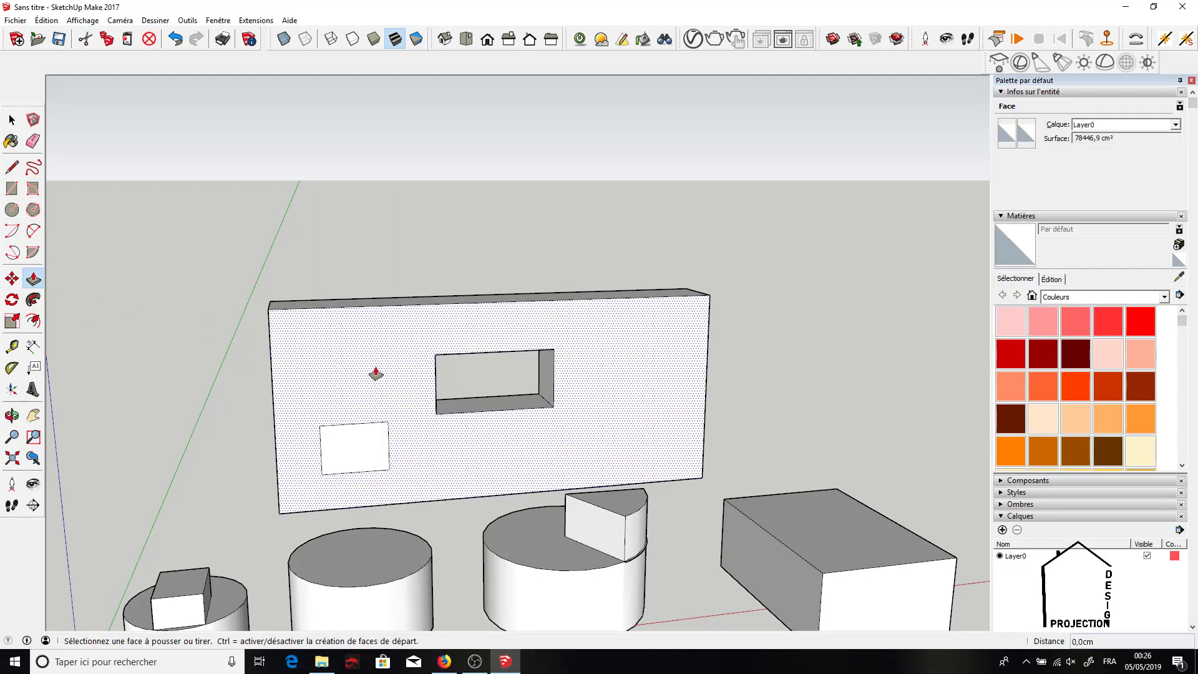
pyautogui.doubleClick(356, 457)
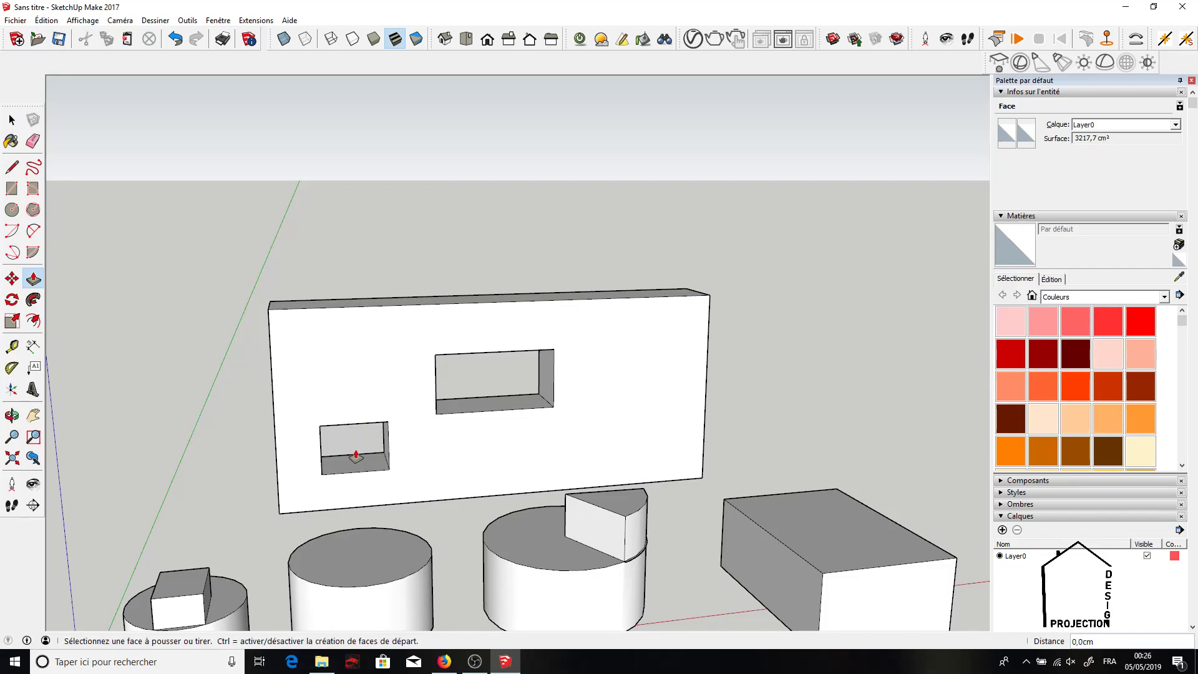
pyautogui.click(10, 417)
pyautogui.moveTo(335, 460); pyautogui.dragTo(446, 439)
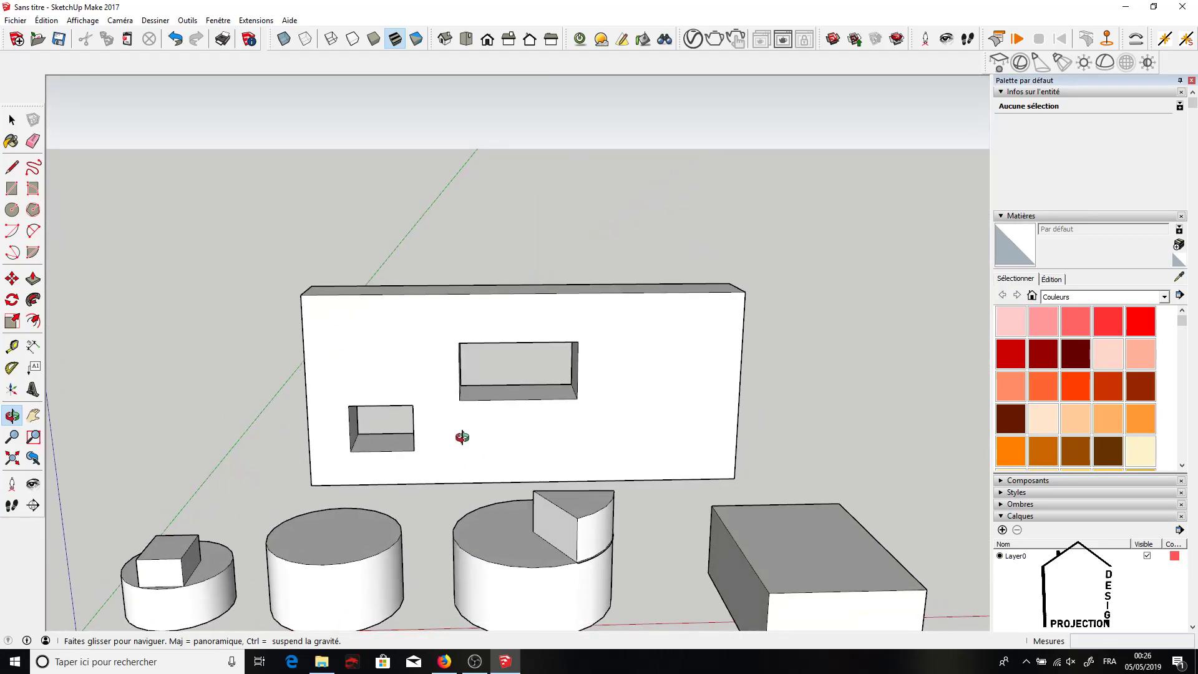
pyautogui.scroll(-2, 537, 463)
pyautogui.scroll(2, 536, 462)
pyautogui.scroll(-1, 537, 463)
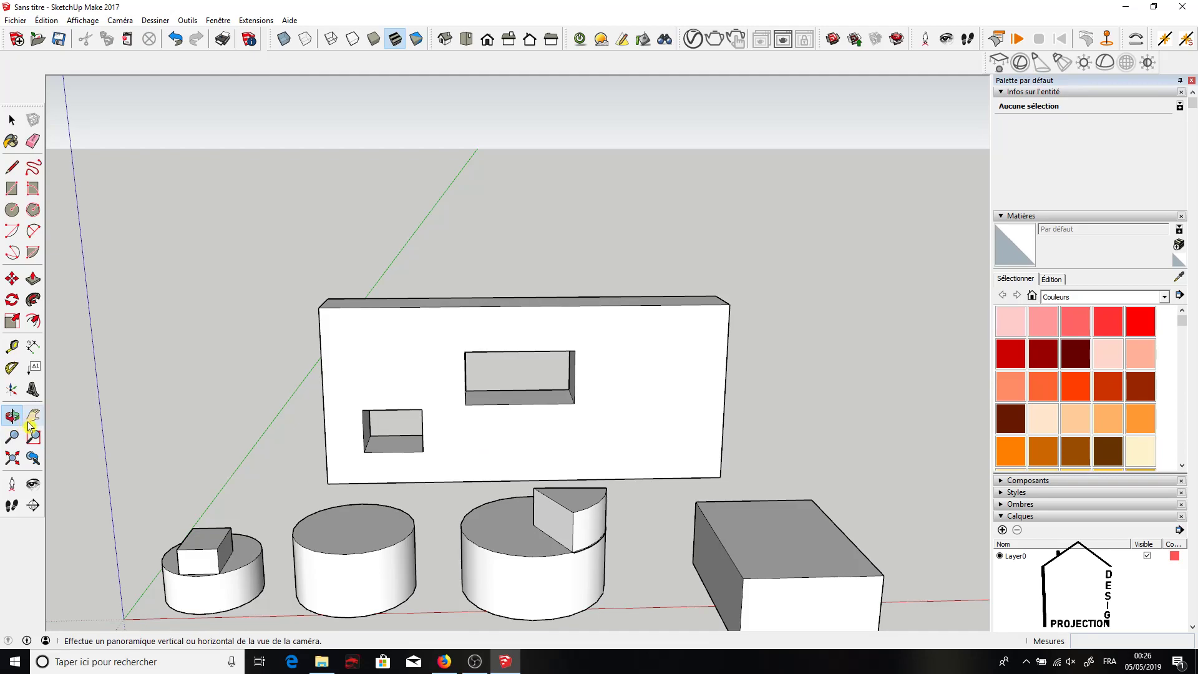
pyautogui.moveTo(359, 557)
pyautogui.mouseDown()
pyautogui.moveTo(382, 587)
pyautogui.moveTo(603, 565)
pyautogui.moveTo(363, 518)
pyautogui.moveTo(360, 578)
pyautogui.mouseUp()
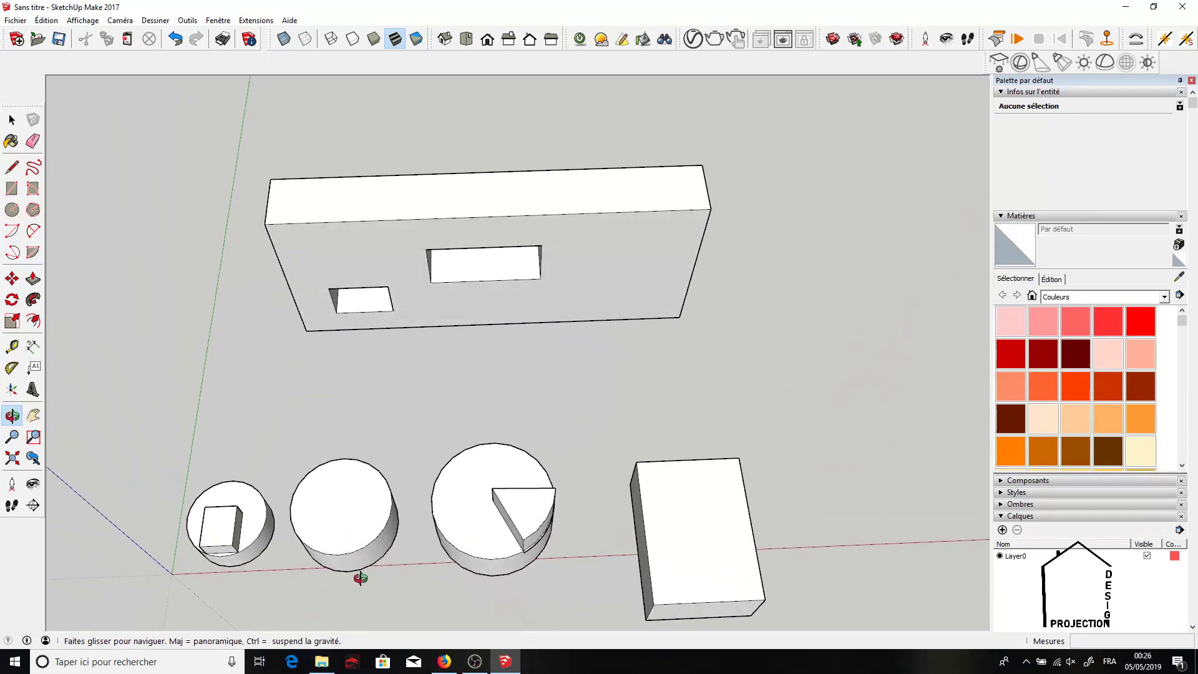
# Step: Draw a circle with a radius of about 24.1 cm near the centre of the plain middle cylinder's top face
pyautogui.click(12, 209)
pyautogui.click(337, 505)
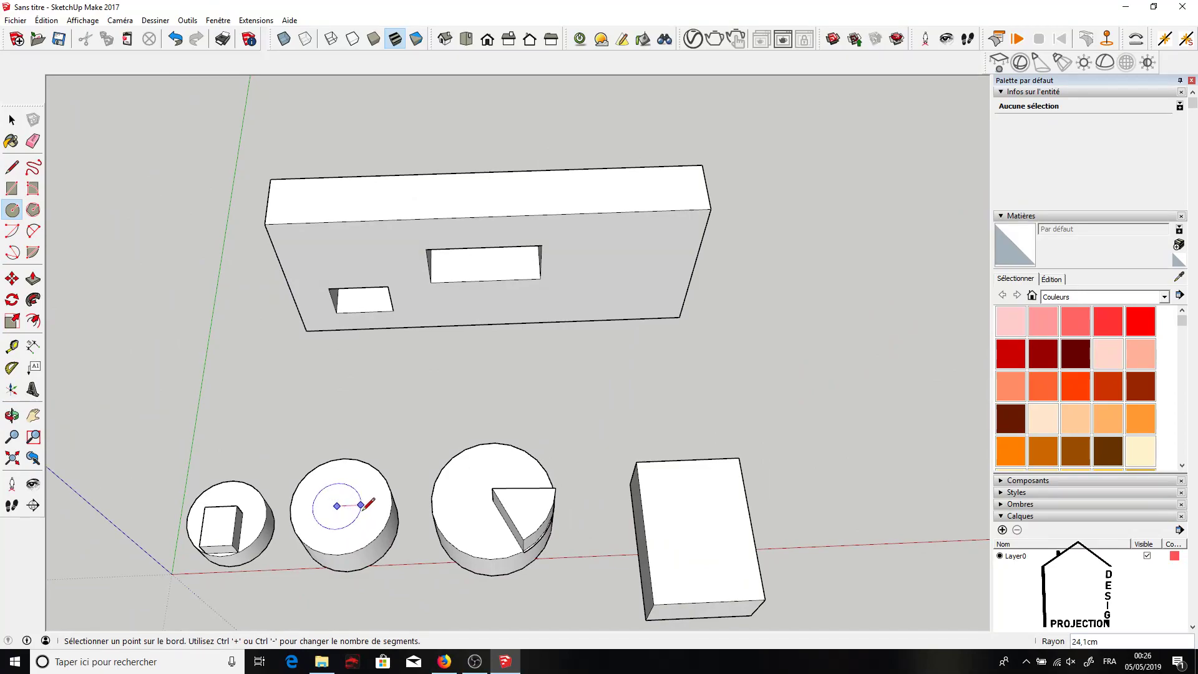
pyautogui.click(360, 506)
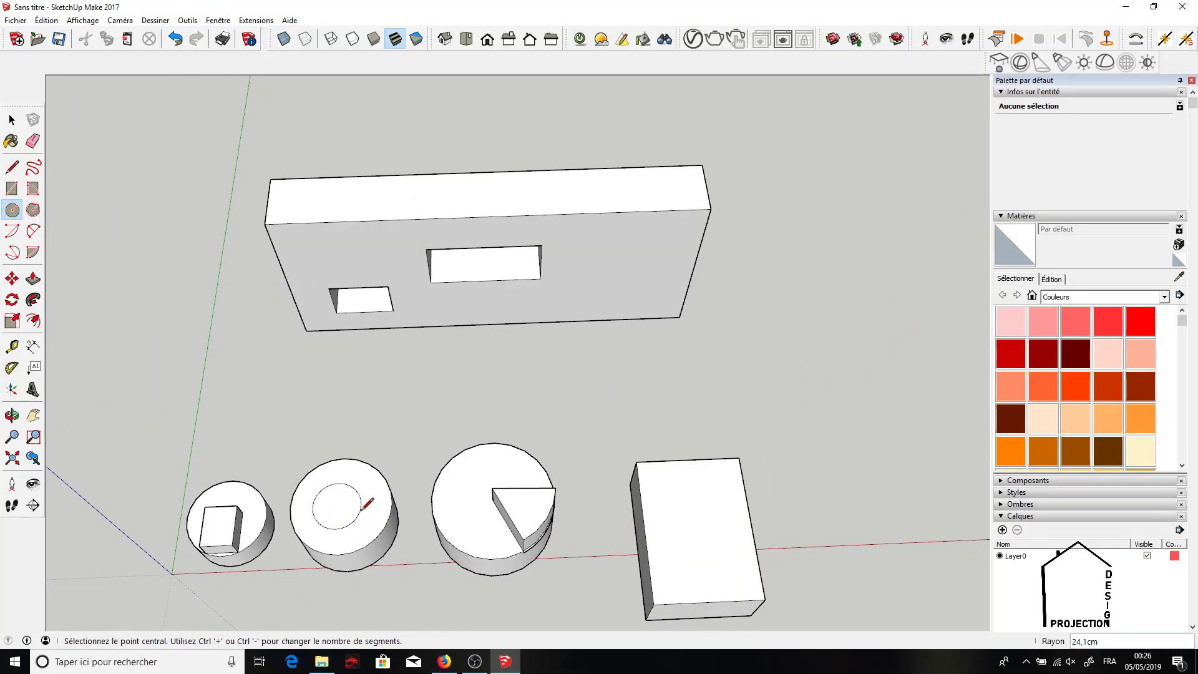
# Step: Push the inner circle down through the full 54.9 cm cylinder height to cut a round through-hole, and inspect the opening
pyautogui.click(33, 279)
pyautogui.scroll(3, 330, 501)
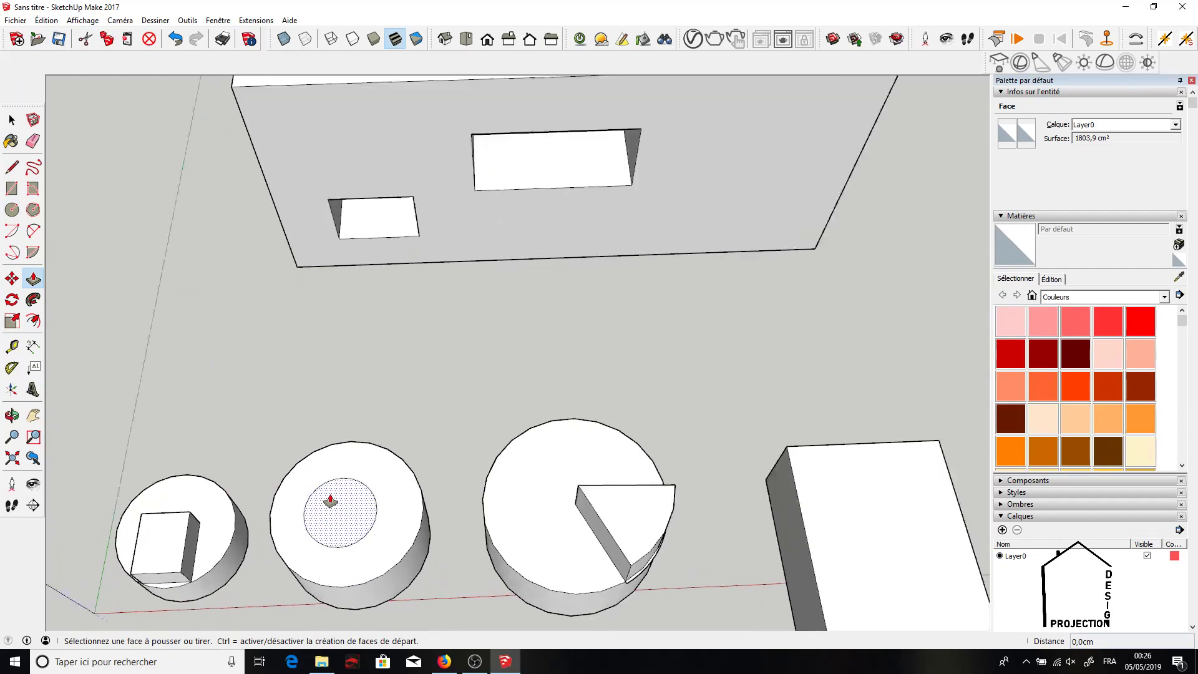
pyautogui.scroll(4, 330, 501)
pyautogui.click(329, 500)
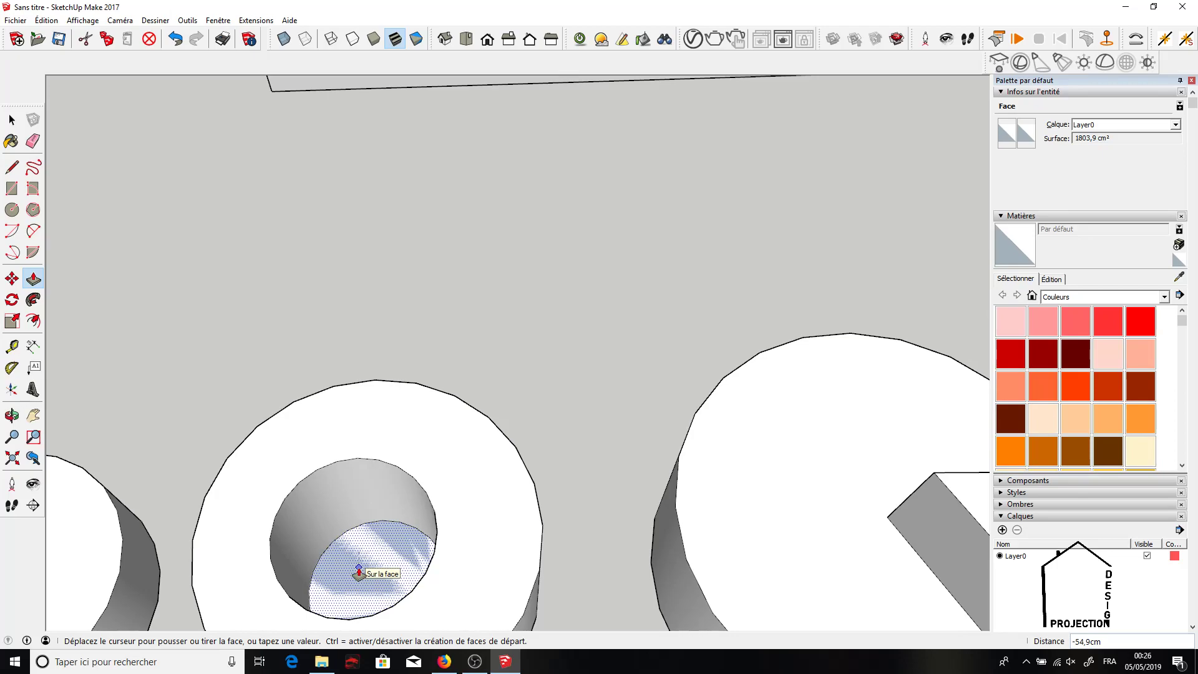
pyautogui.click(359, 569)
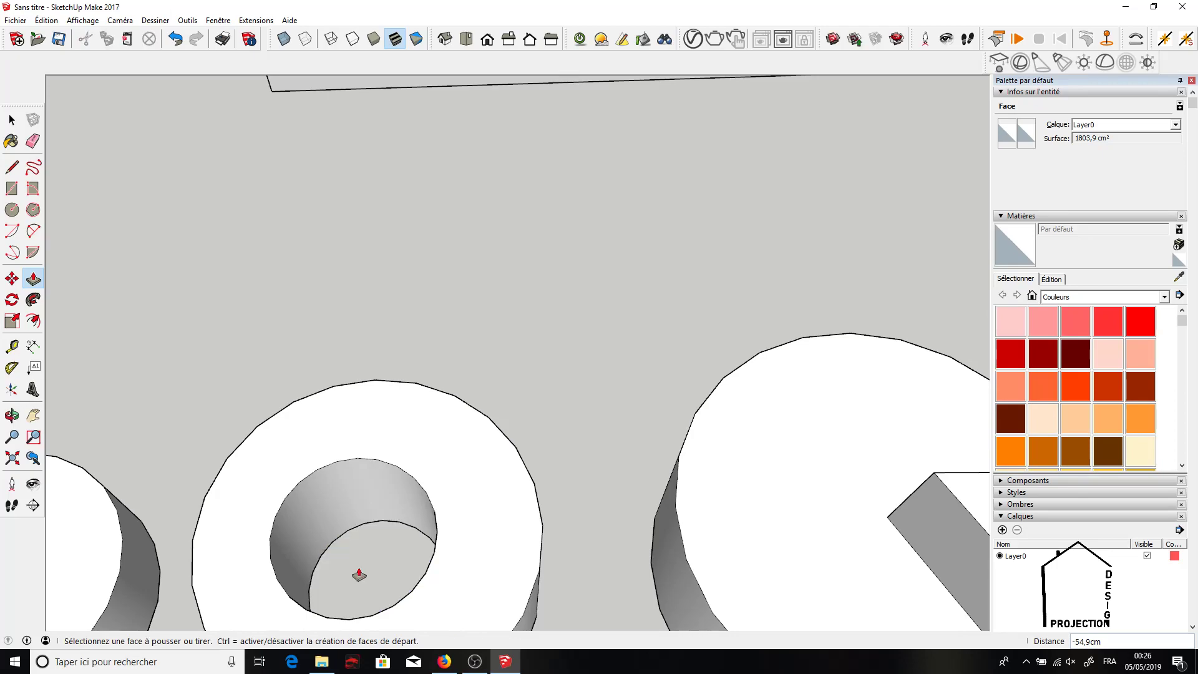
pyautogui.click(11, 418)
pyautogui.moveTo(271, 489); pyautogui.dragTo(403, 589)
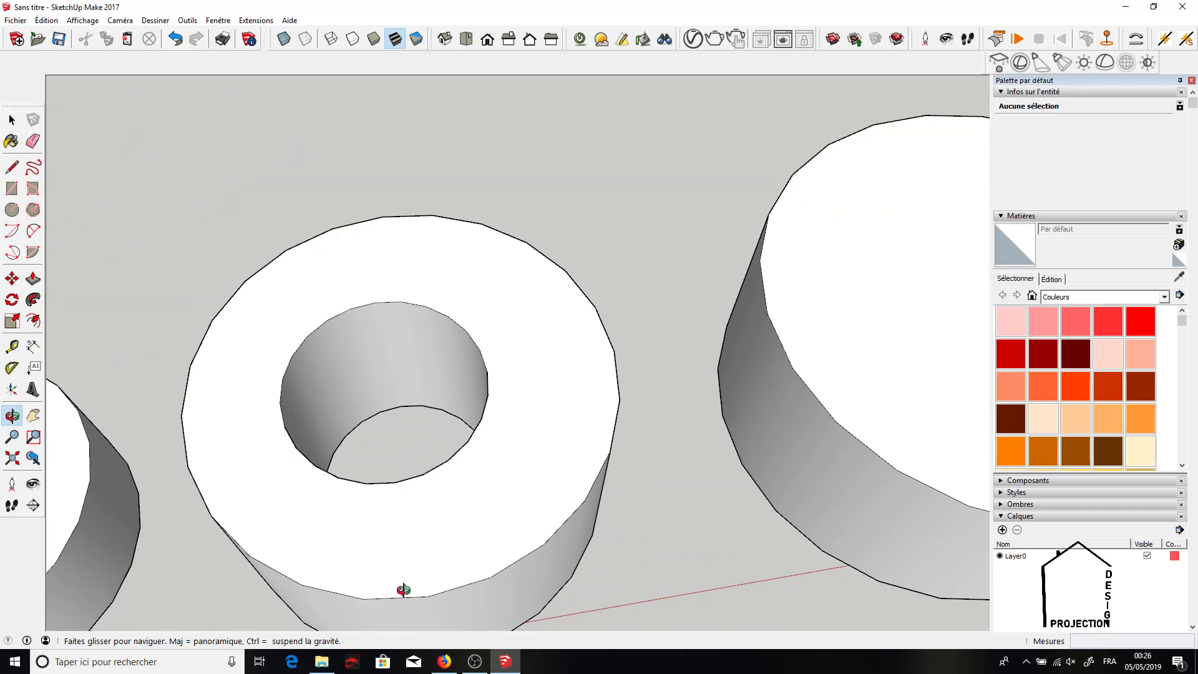